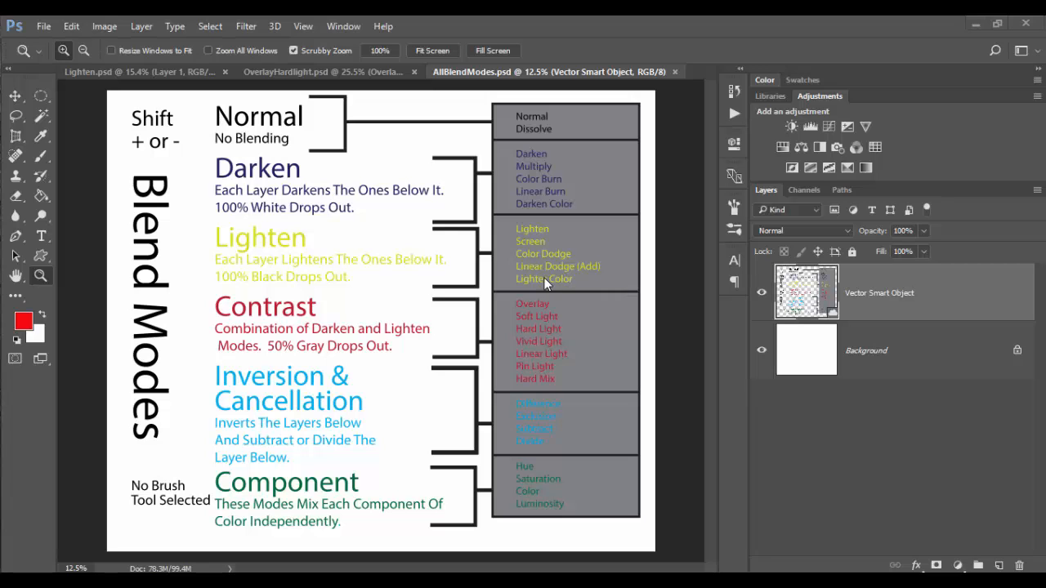
Switch to the Lighten.psd document, view the Background layer on its own and restore the other layers' visibility.
click(168, 72)
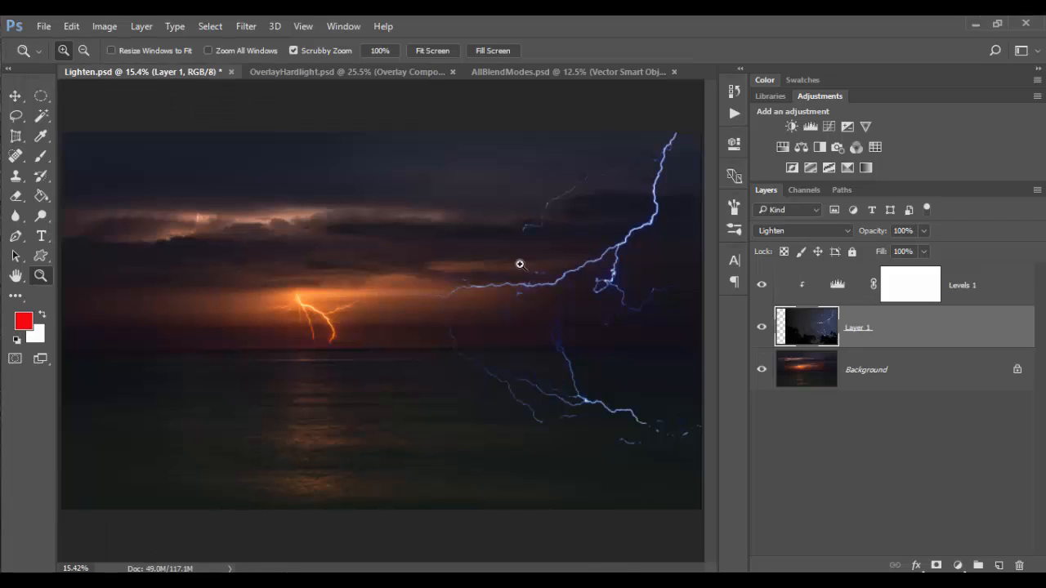
click(906, 369)
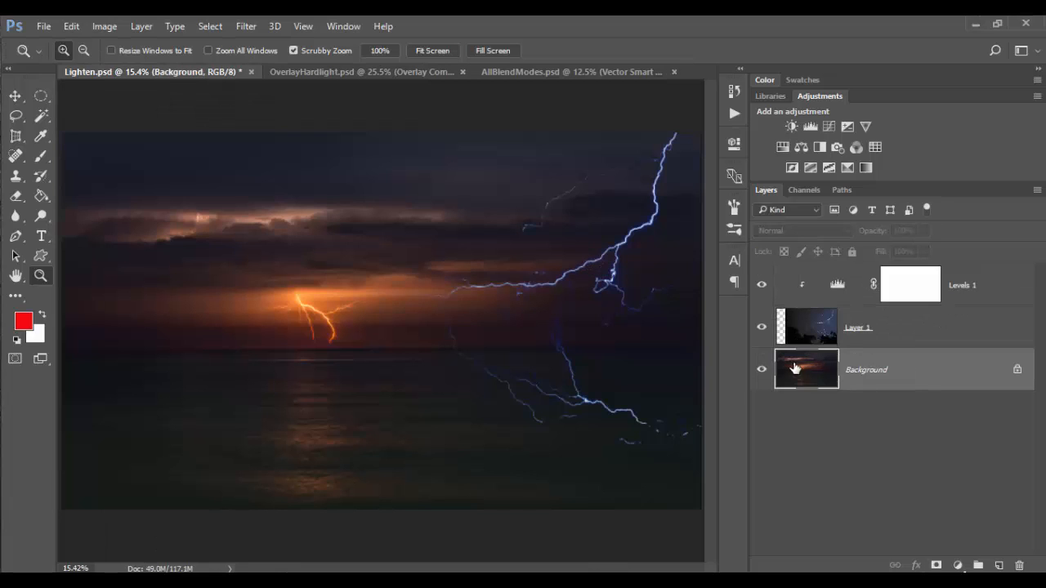
key(alt)
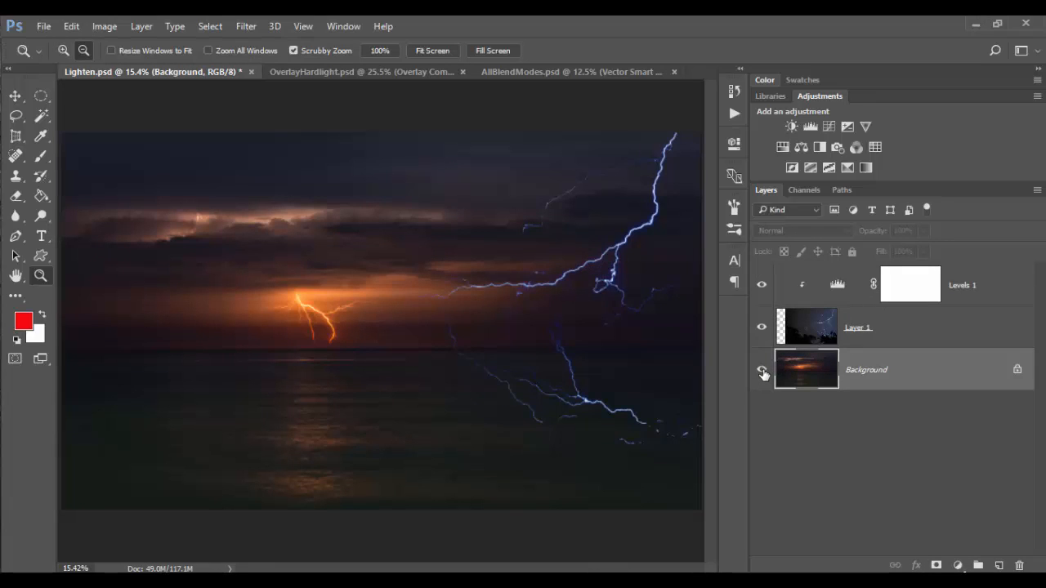
alt+click(762, 372)
alt+click(762, 372)
Set Layer 1's blend mode to Normal and hide the Levels 1 adjustment to view the original lightning photo.
click(896, 336)
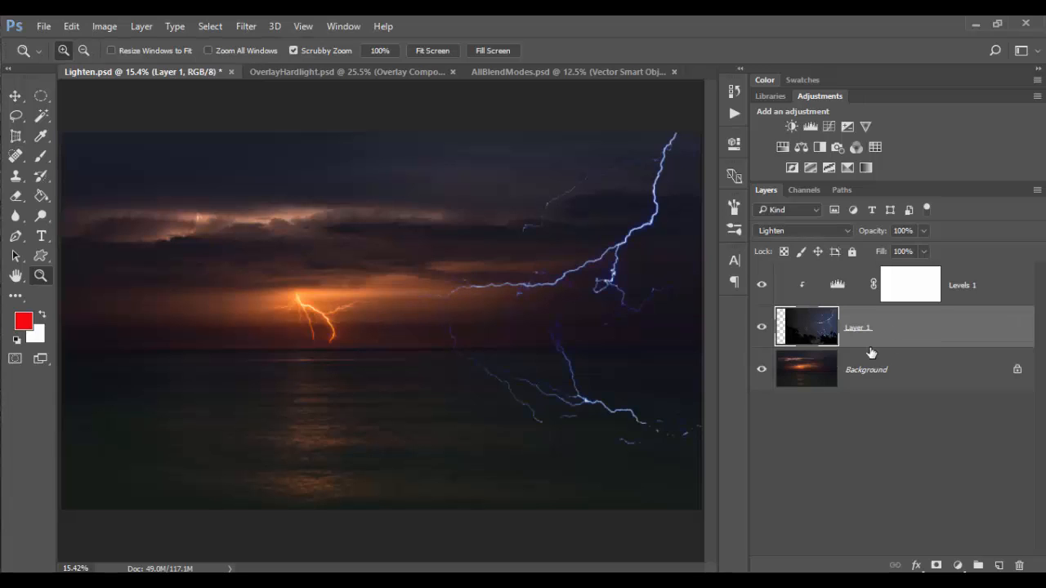
click(817, 230)
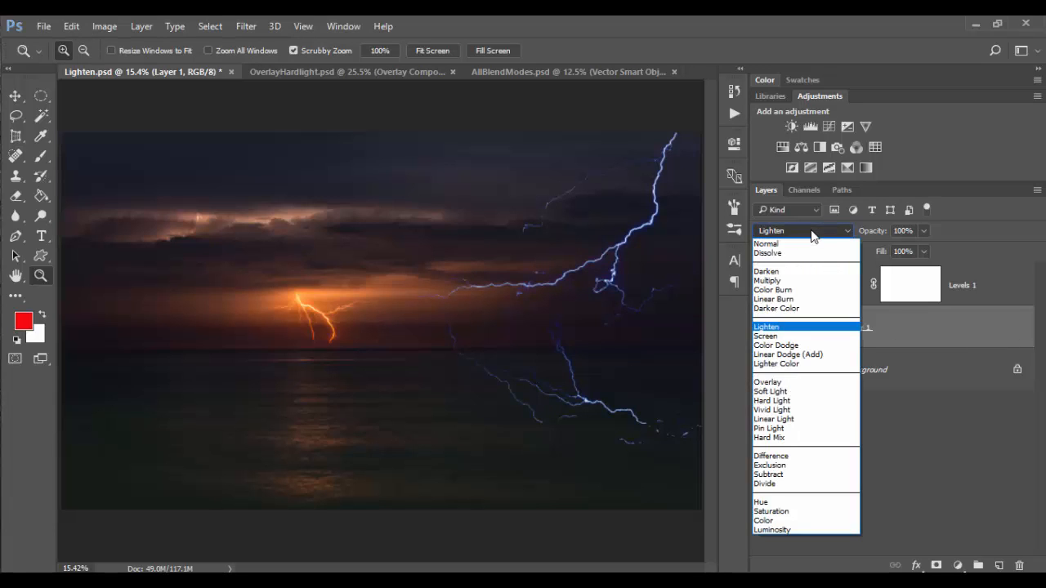
key(Escape)
click(810, 241)
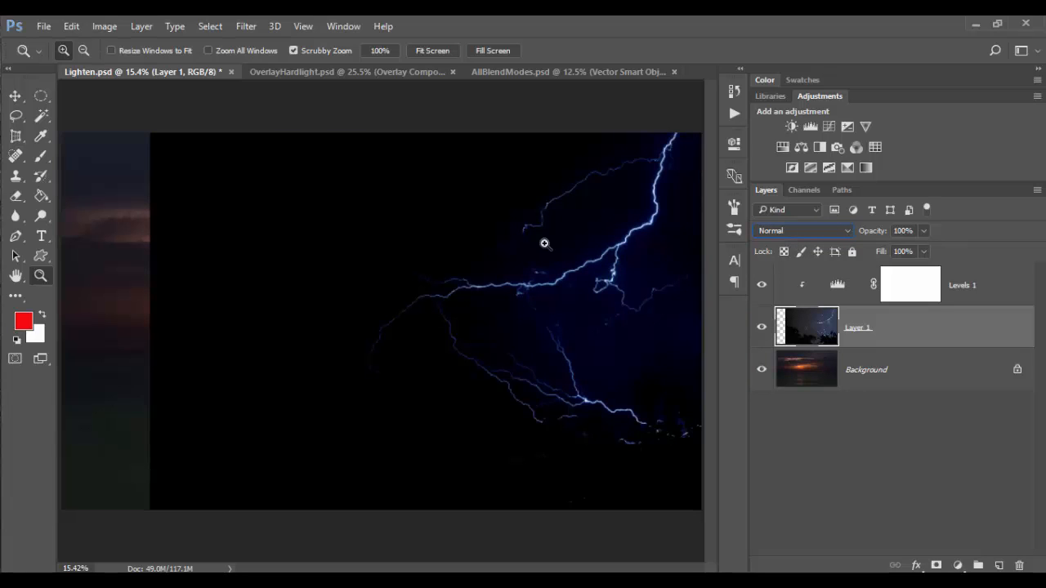
click(762, 284)
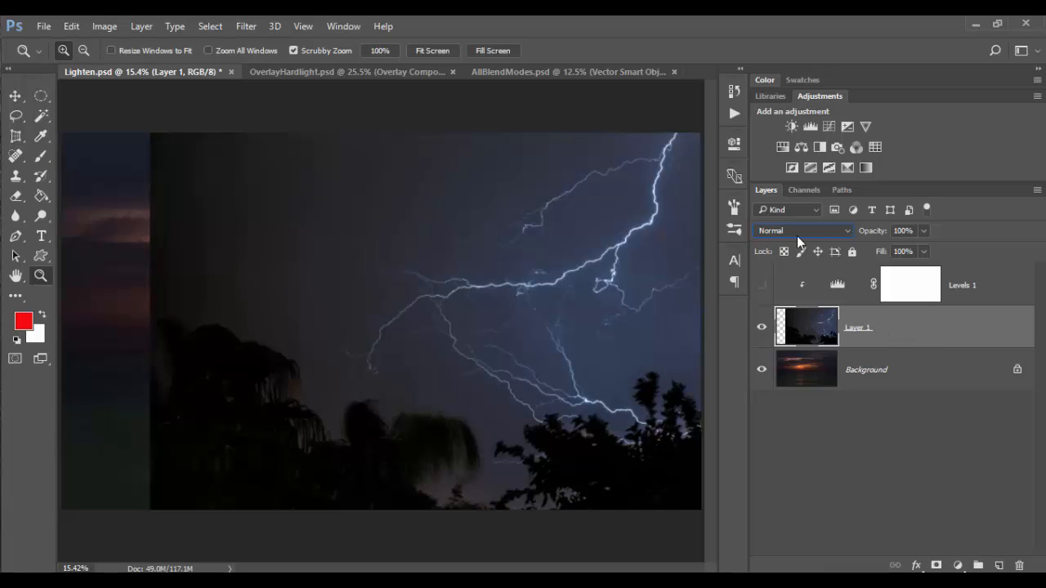
Preview Layer 1 in the Screen blend mode, first without and with the Levels 1 adjustment.
click(797, 234)
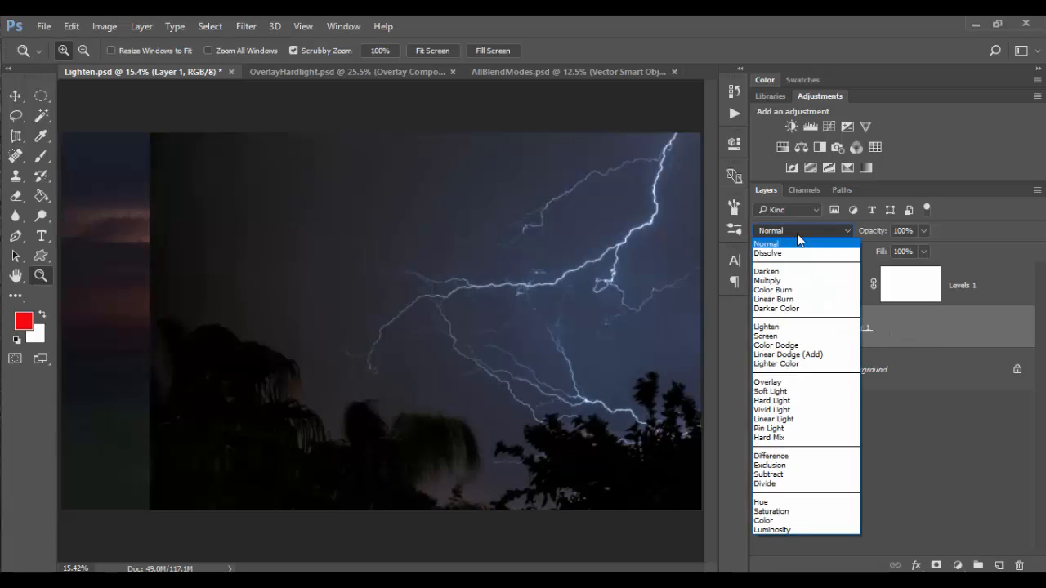
click(775, 339)
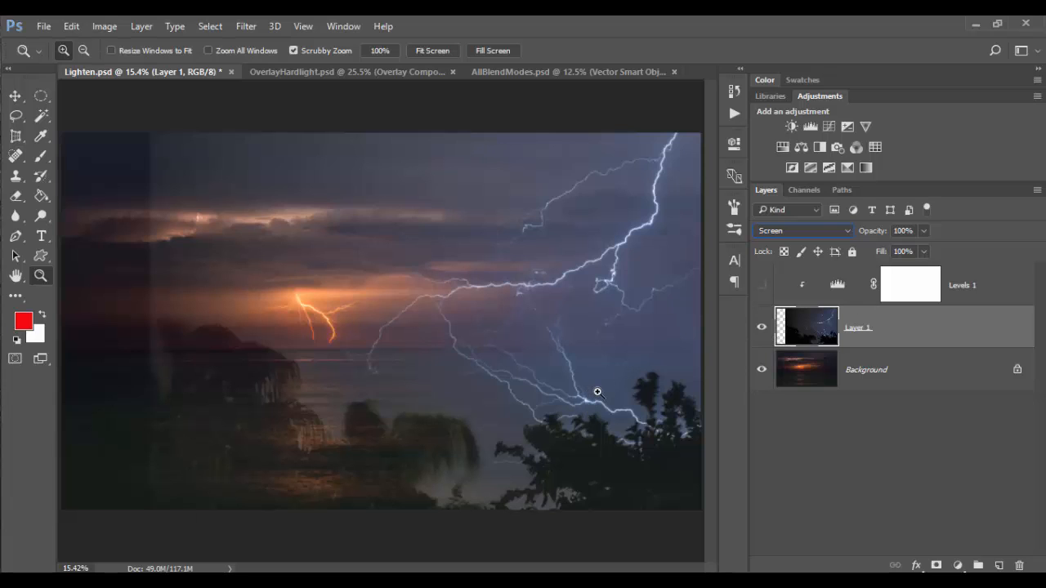
click(761, 286)
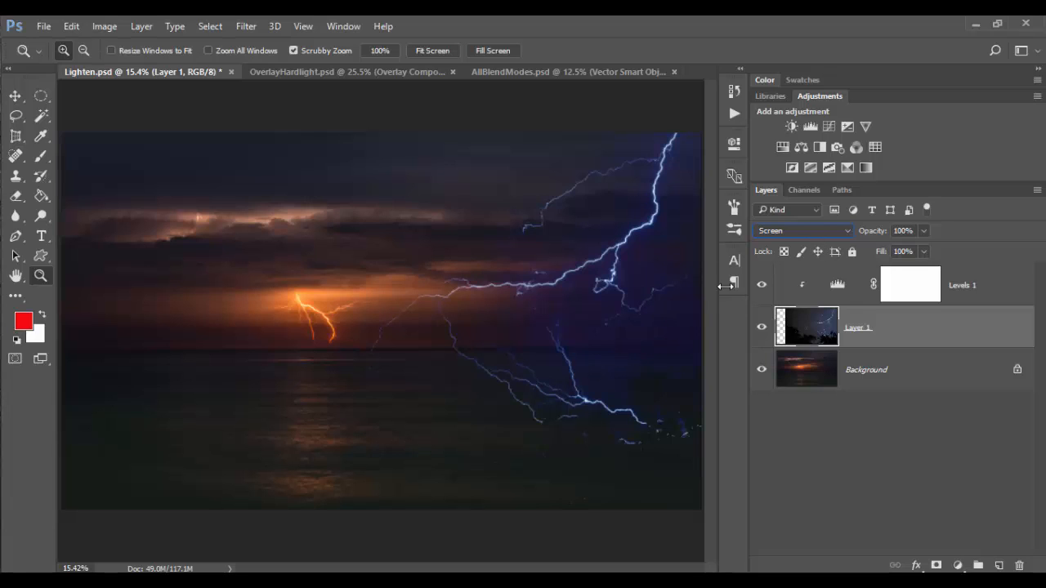
Try the Lighten, Screen, Color Dodge, Linear Dodge (Add) and Lighter Color blend modes on Layer 1.
click(800, 231)
click(789, 327)
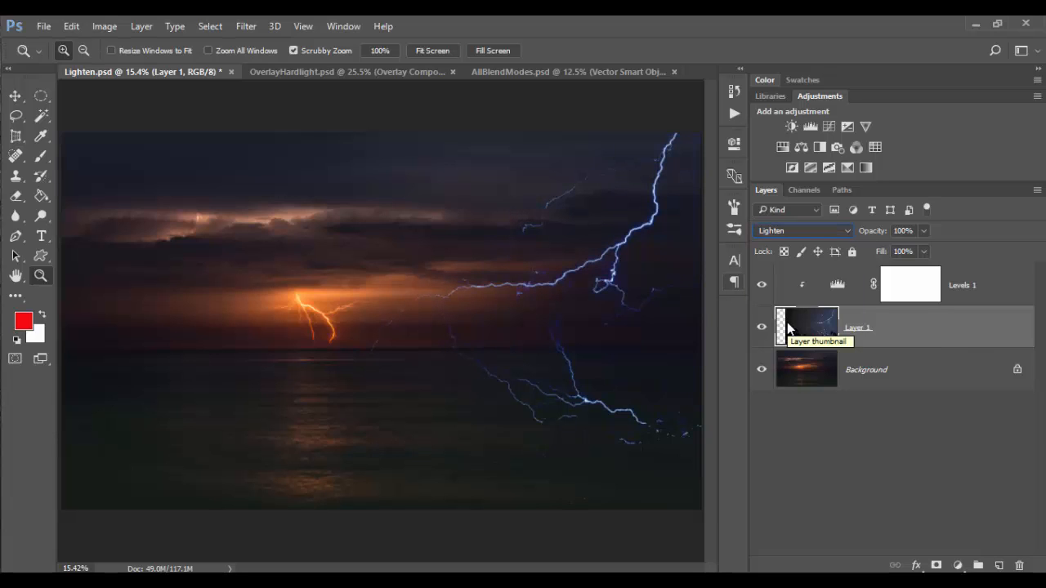
click(801, 232)
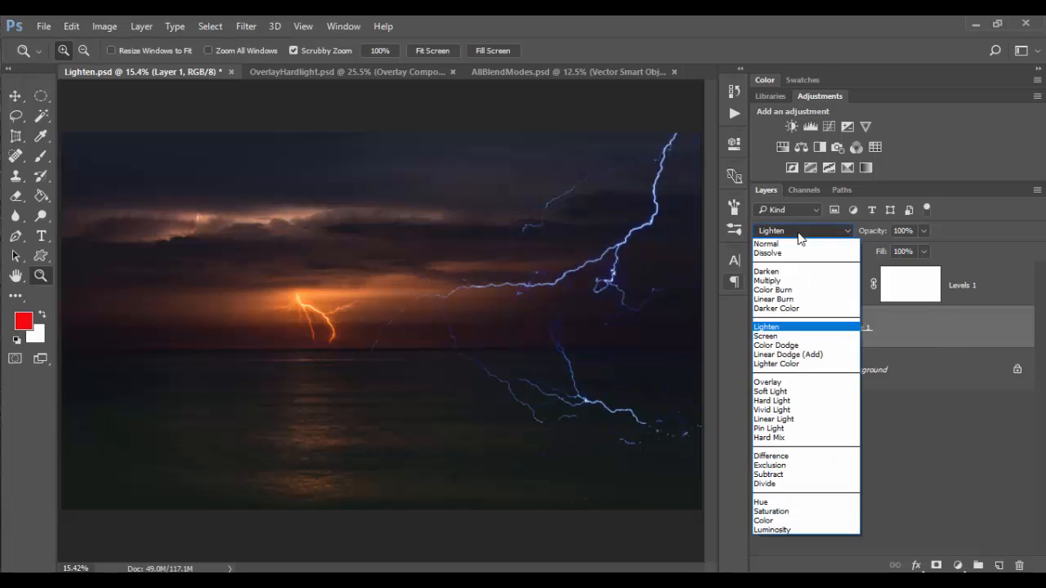
click(797, 335)
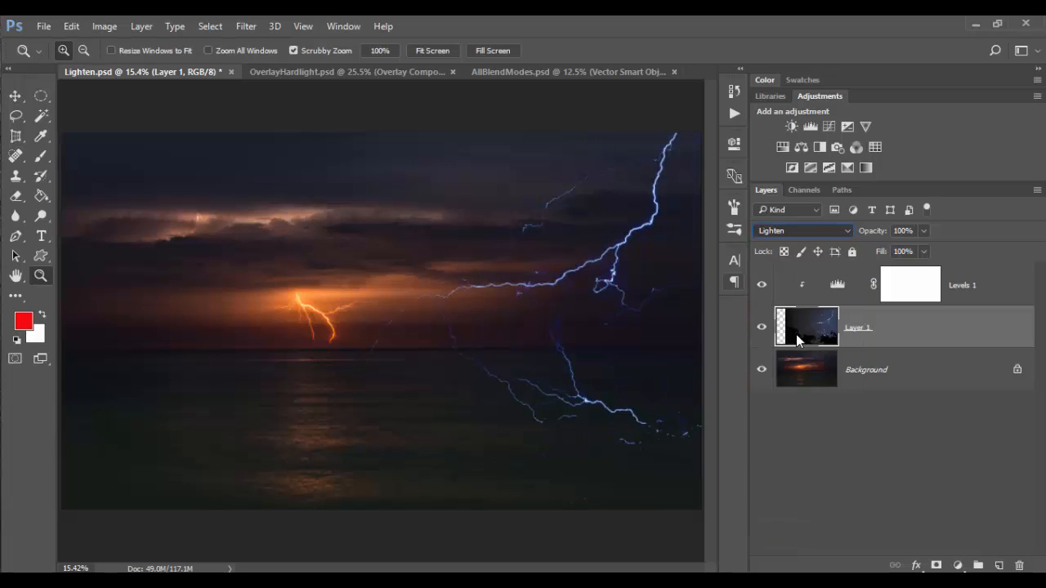
click(816, 233)
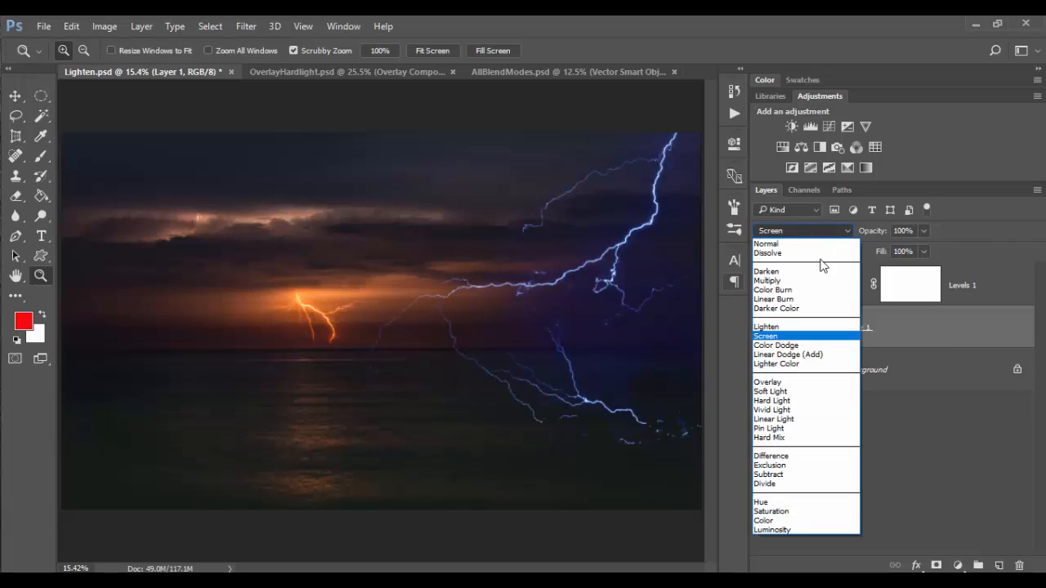
click(816, 346)
click(805, 233)
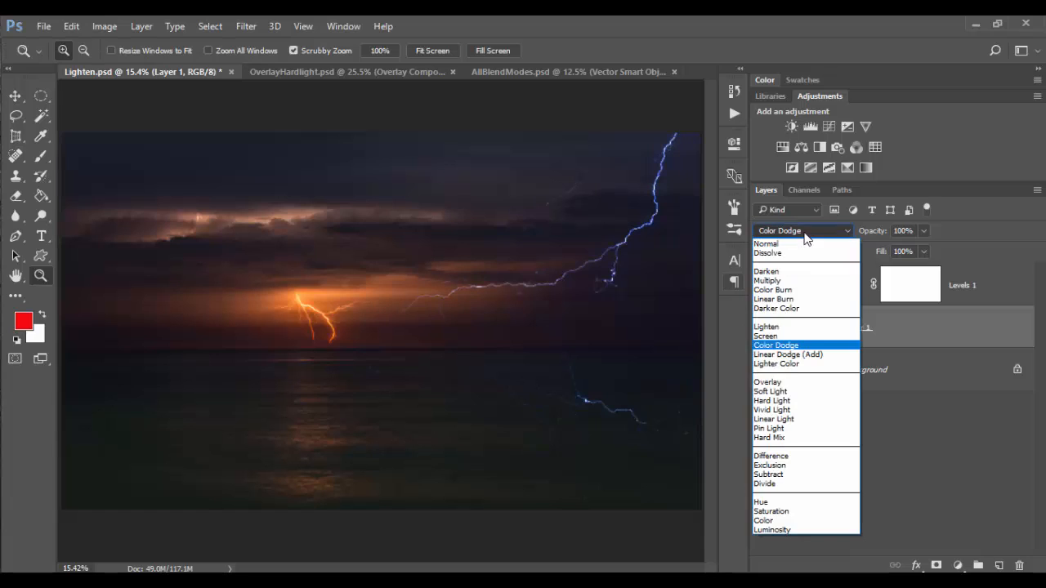
click(810, 353)
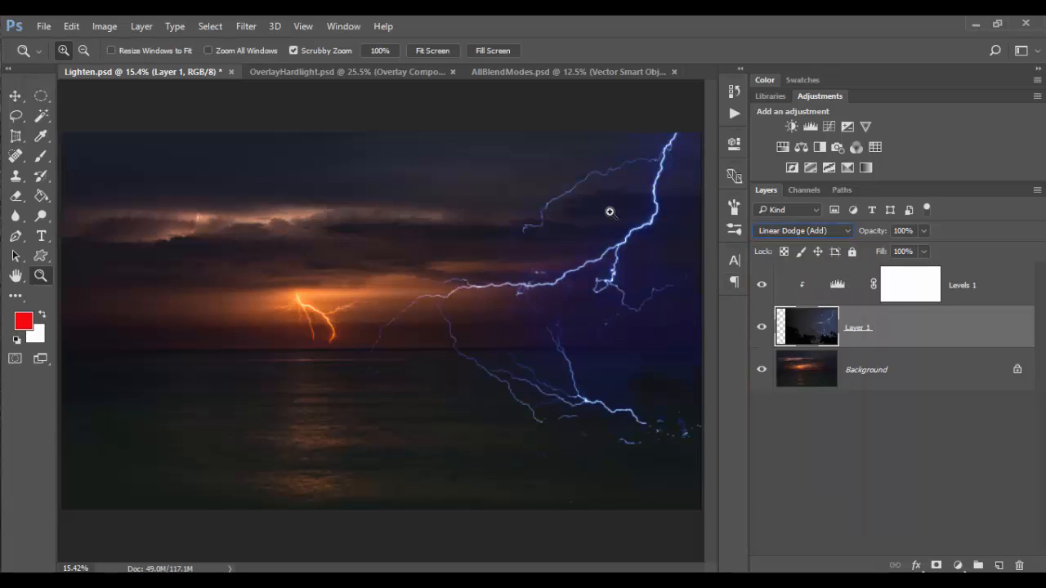
click(830, 235)
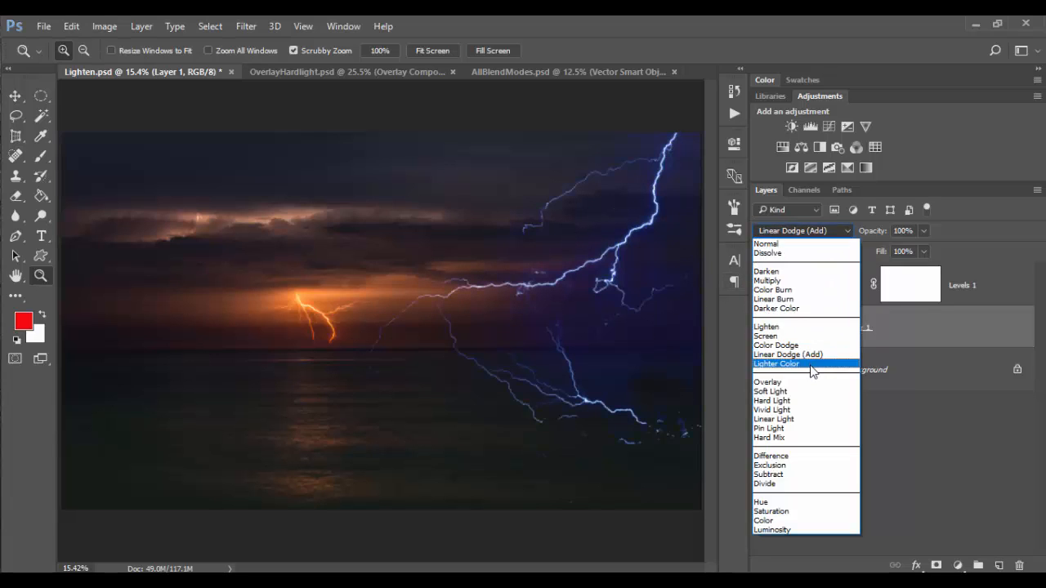
click(810, 365)
Set Layer 1's blend mode to Screen and toggle the Levels 1 adjustment off and on to compare its effect.
click(823, 232)
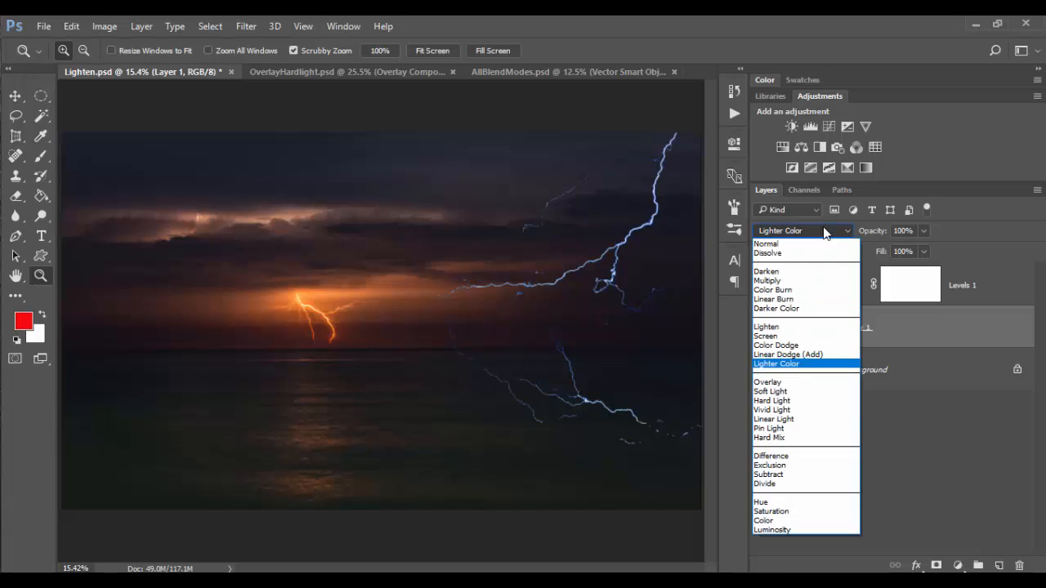
click(797, 338)
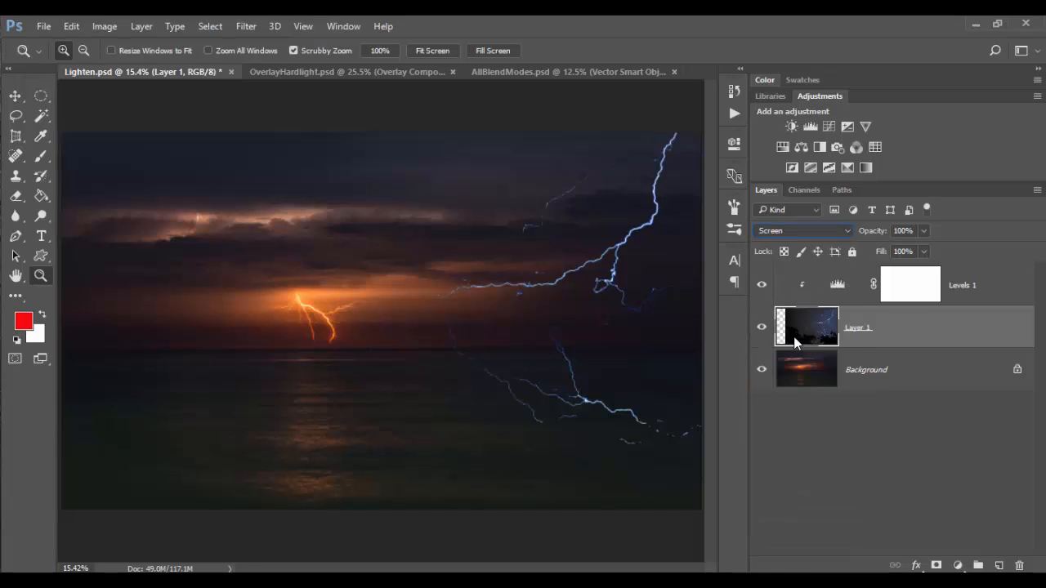
click(762, 285)
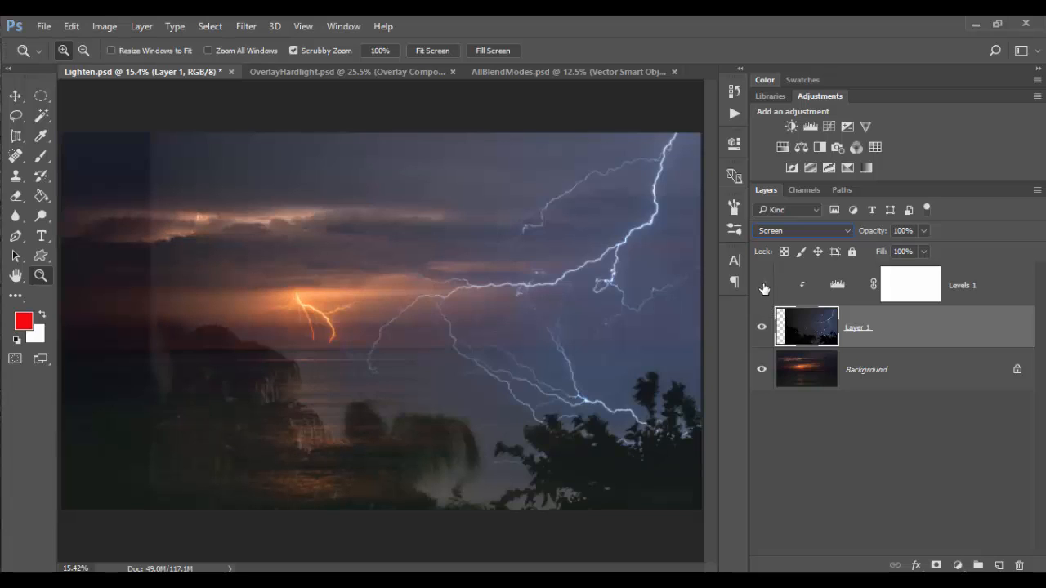
click(762, 286)
click(763, 286)
click(763, 286)
Lower the Levels 1 adjustment's black input level to 52 and hide that adjustment layer.
double_click(837, 285)
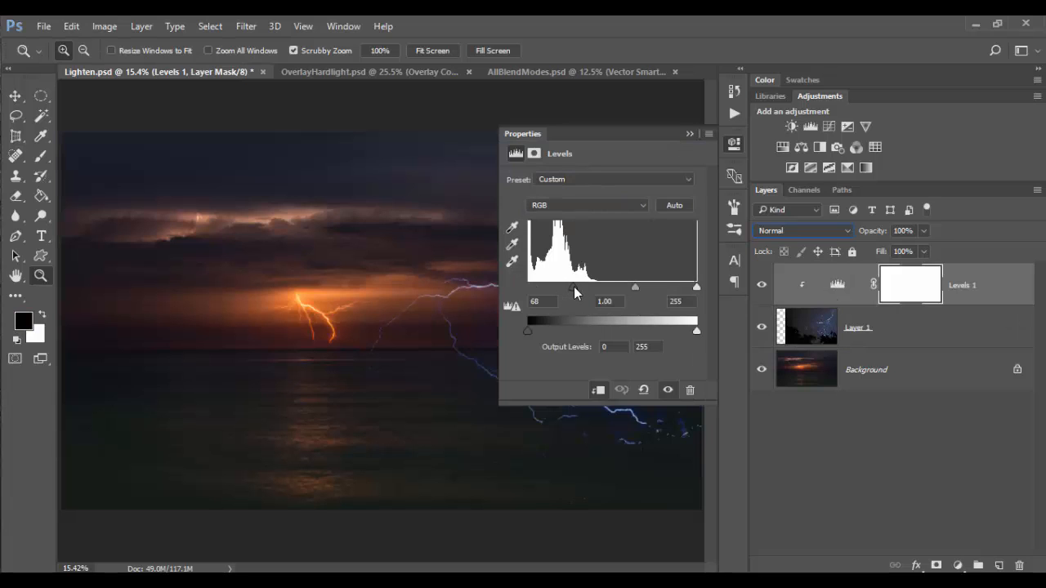
mouse_move(574, 286)
mouse_down()
mouse_move(516, 287)
mouse_move(563, 287)
mouse_up()
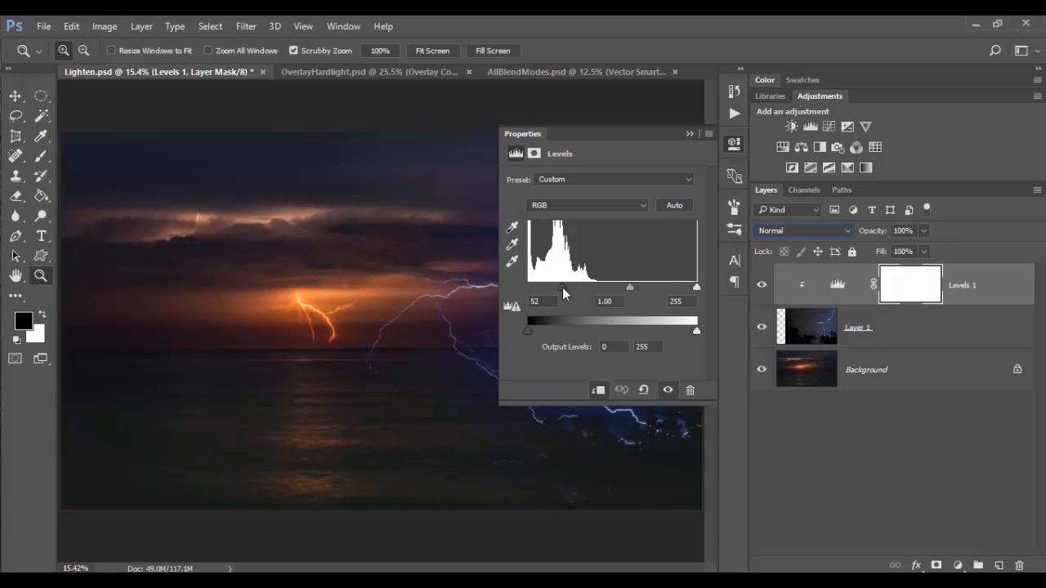
click(689, 134)
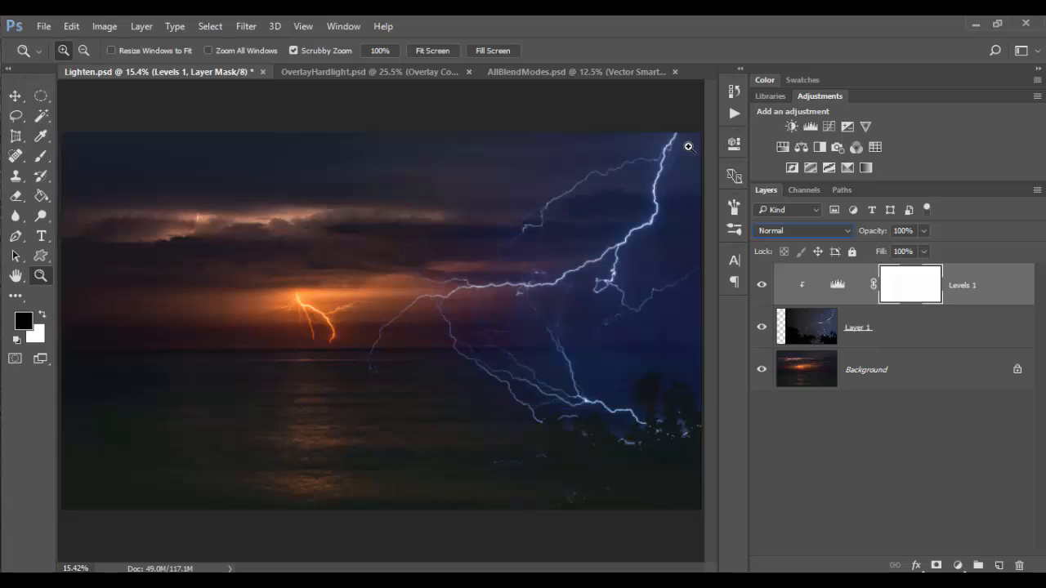
click(762, 284)
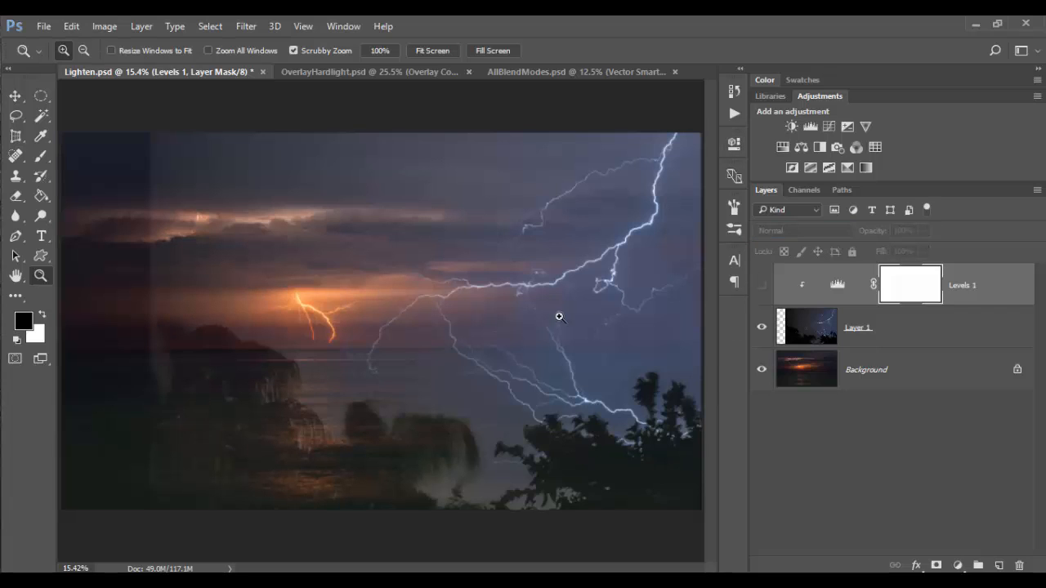
Open Layer 1's Blending Options, uncover the image, and raise the Blend If black point for This Layer to 76.
double_click(935, 333)
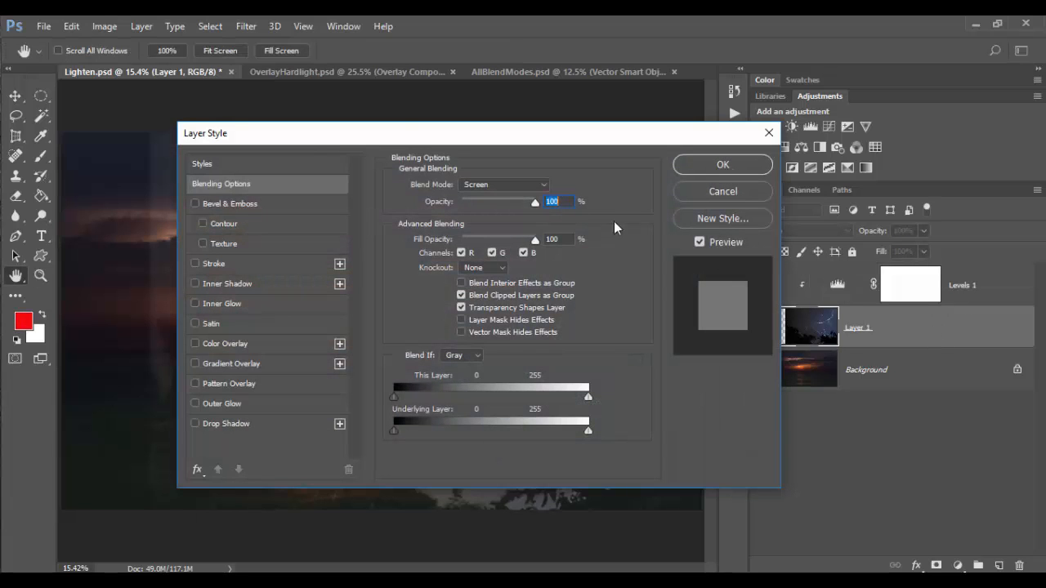
drag(341, 140, 559, 177)
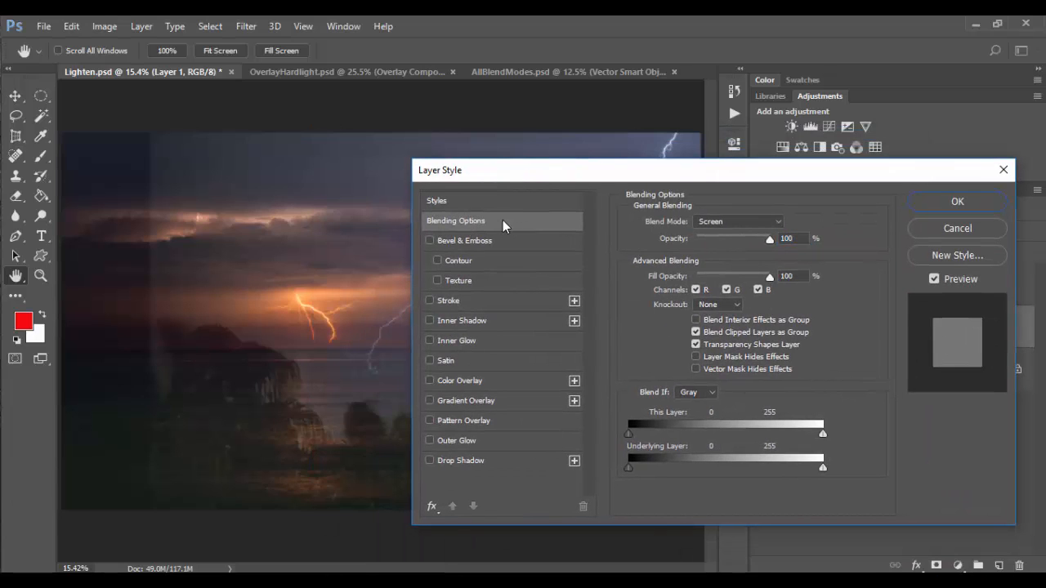
drag(670, 175, 646, 148)
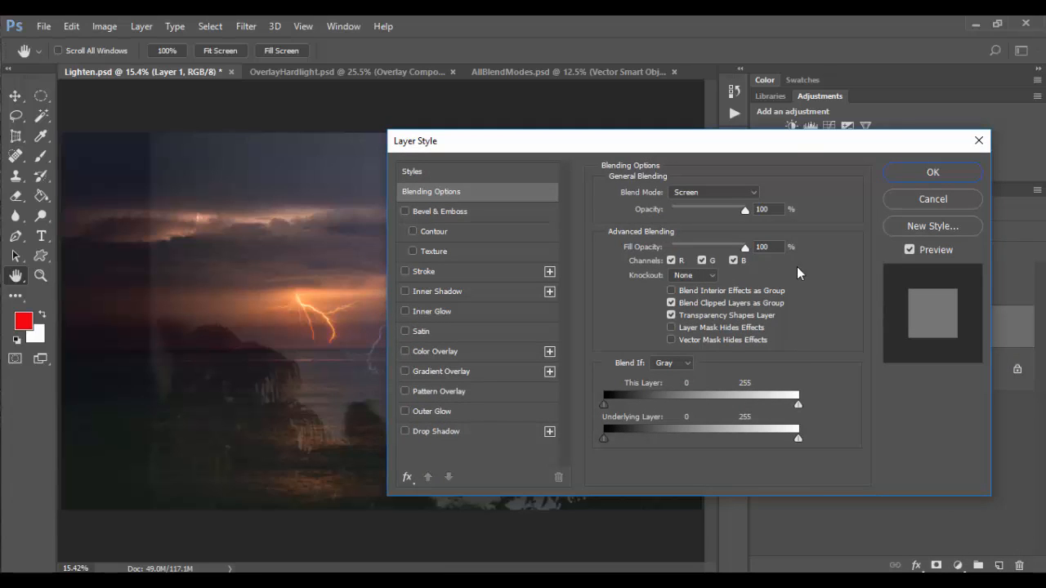
drag(791, 147, 512, 122)
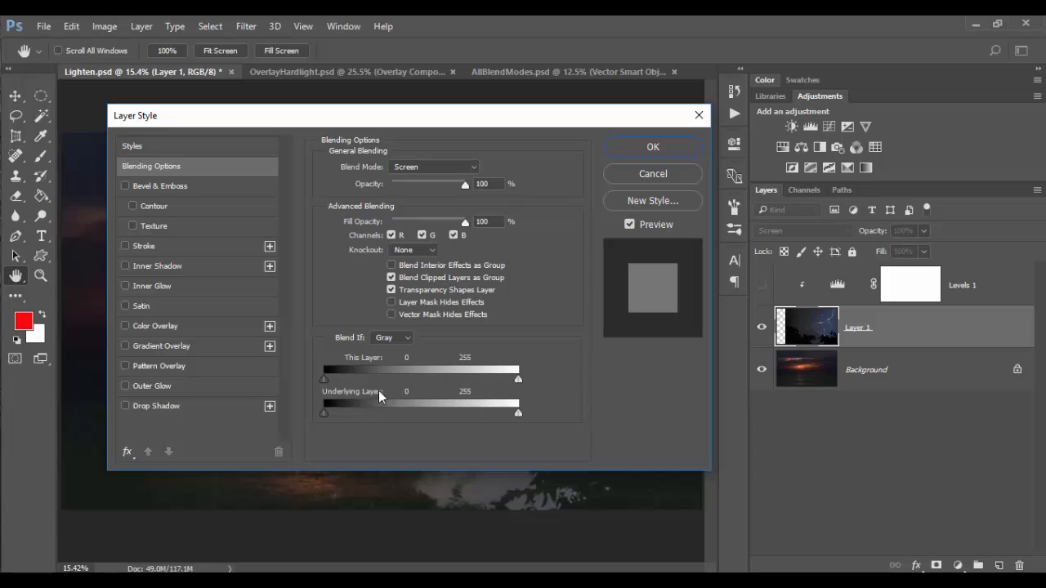
drag(305, 126, 785, 99)
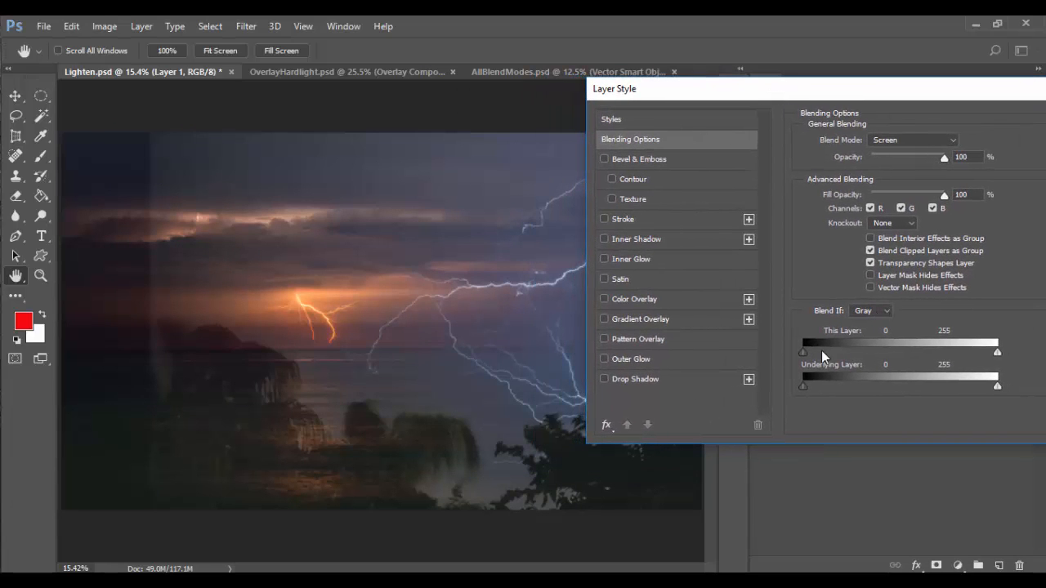
drag(803, 351, 861, 352)
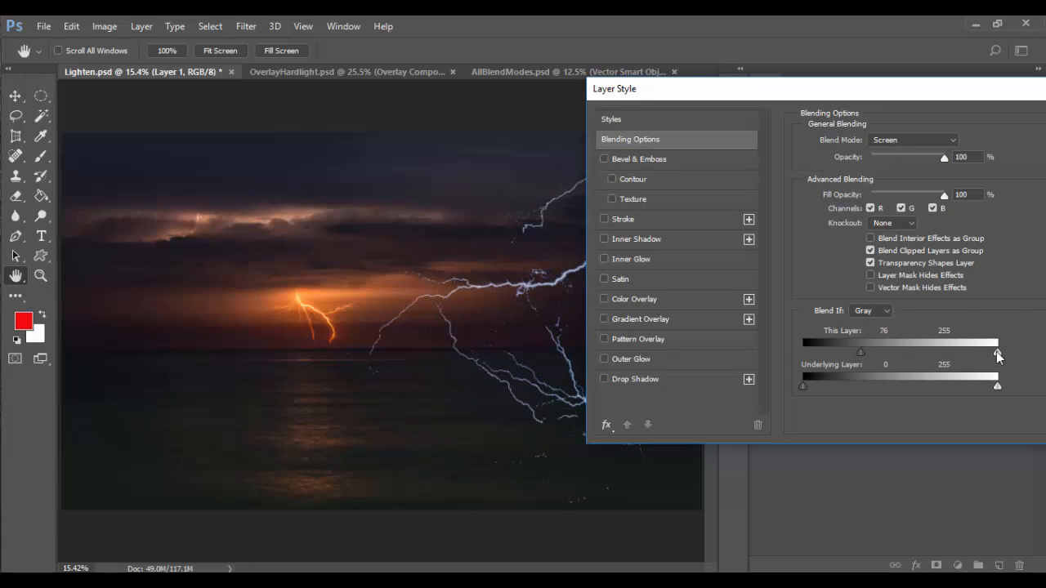
Try the Blend If white point for This Layer and the black and white points for the Underlying Layer.
drag(964, 354, 989, 355)
mouse_move(801, 386)
mouse_down()
mouse_move(883, 385)
mouse_move(798, 387)
mouse_up()
drag(919, 386, 985, 394)
Split the Blend If black point for This Layer into 54 / 95 to soften the lightning's edges.
drag(774, 91, 831, 100)
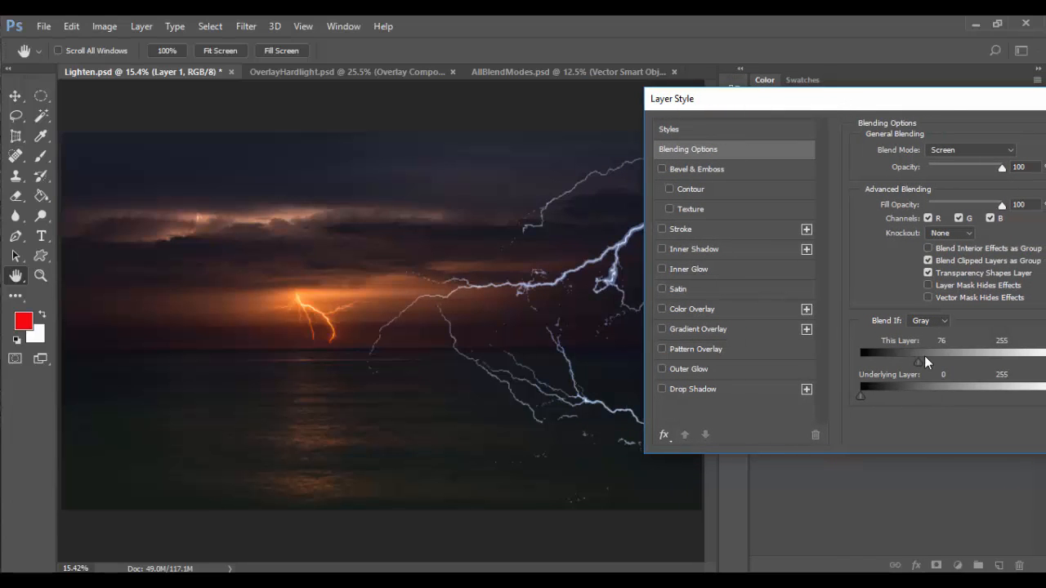
drag(948, 104, 739, 101)
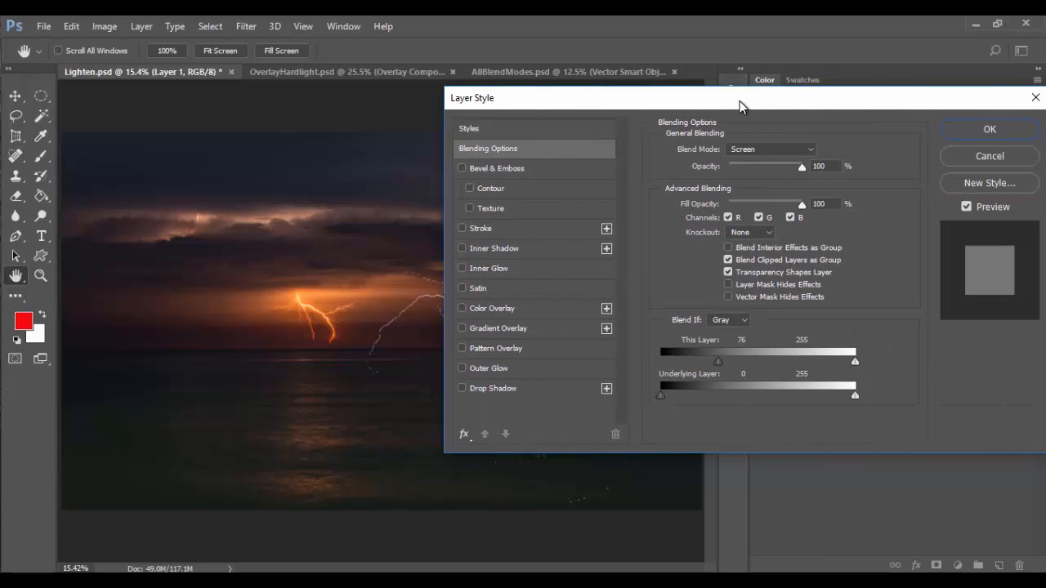
mouse_move(721, 362)
mouse_down()
mouse_move(671, 359)
mouse_move(710, 360)
mouse_up()
drag(656, 103, 865, 102)
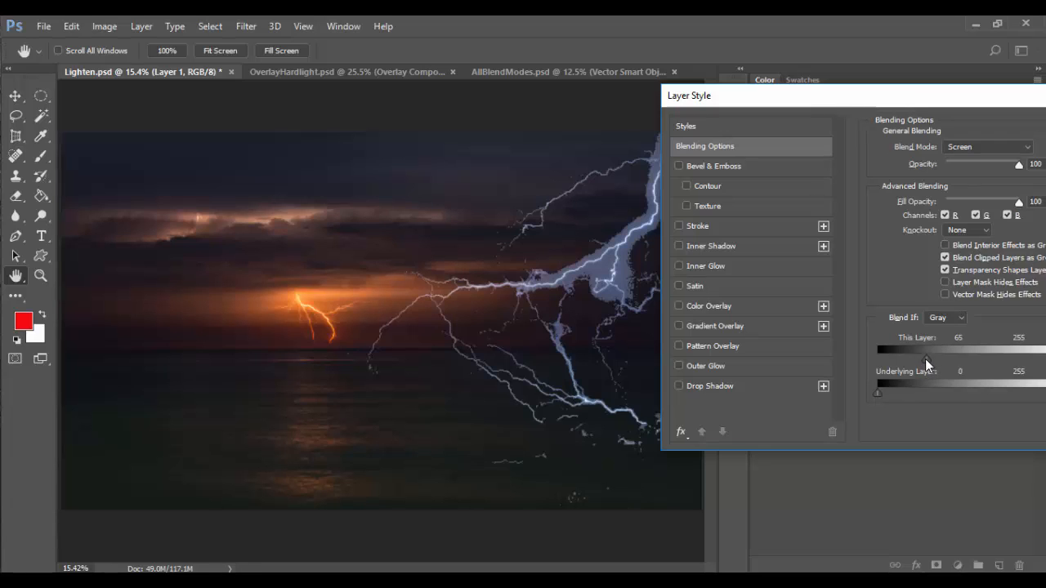
drag(926, 361, 949, 357)
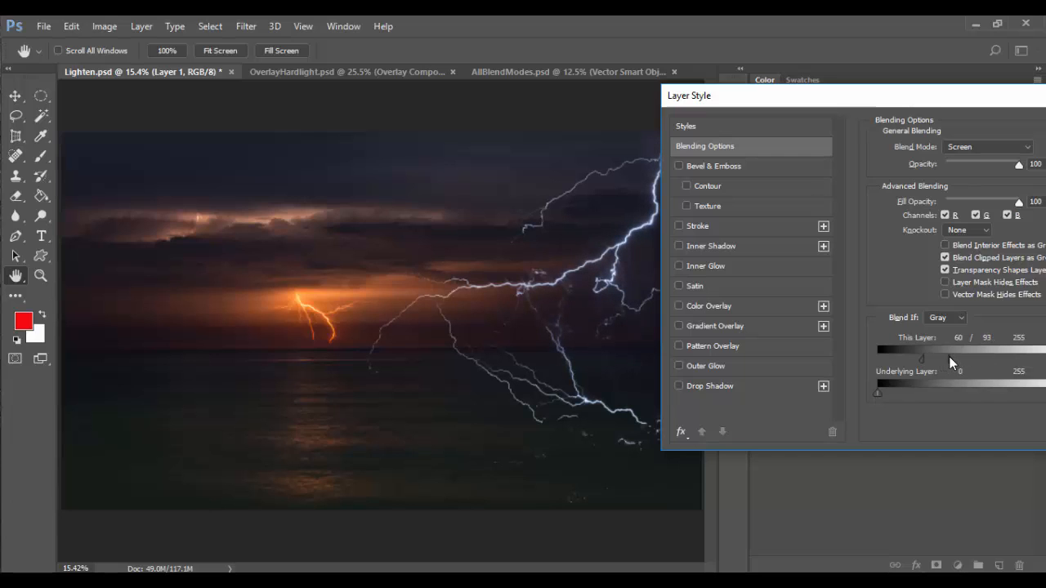
mouse_move(951, 357)
mouse_down()
mouse_move(921, 360)
mouse_move(961, 358)
mouse_move(944, 356)
mouse_up()
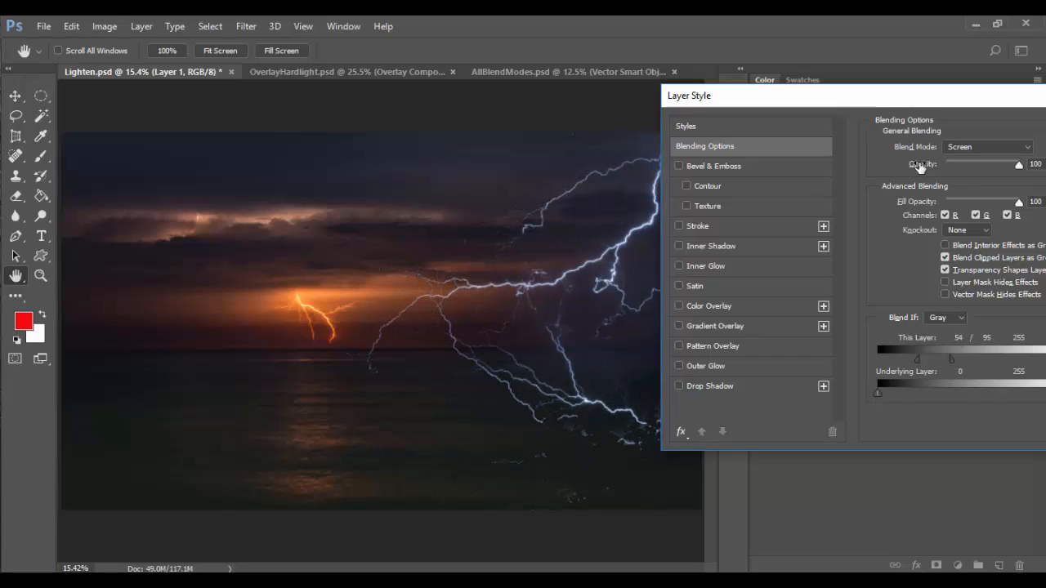
Apply Layer 1's Blend If settings and compare the composite with the Levels 1 adjustment shown and hidden.
drag(910, 102, 492, 201)
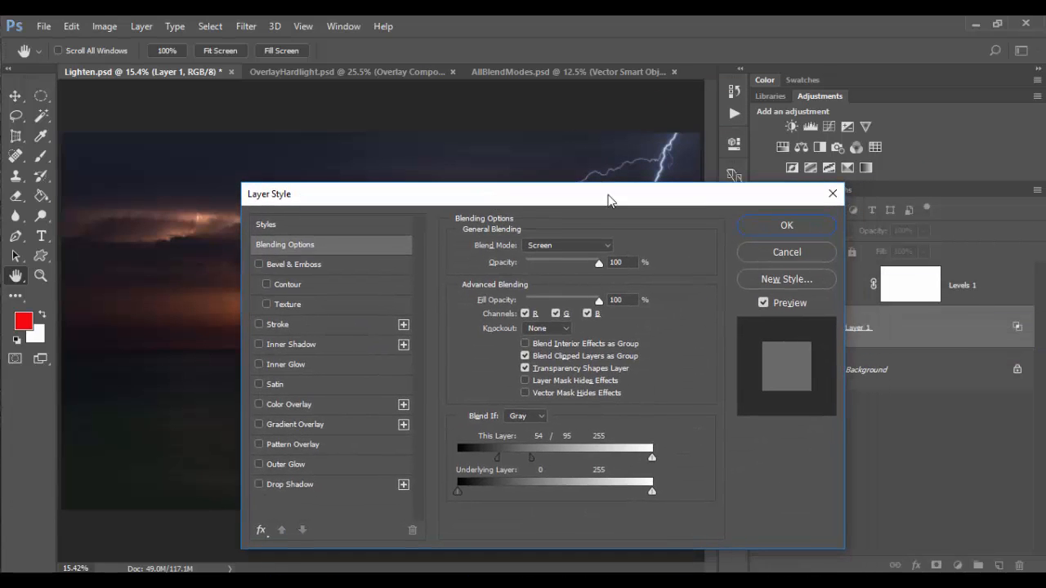
click(828, 227)
key(z)
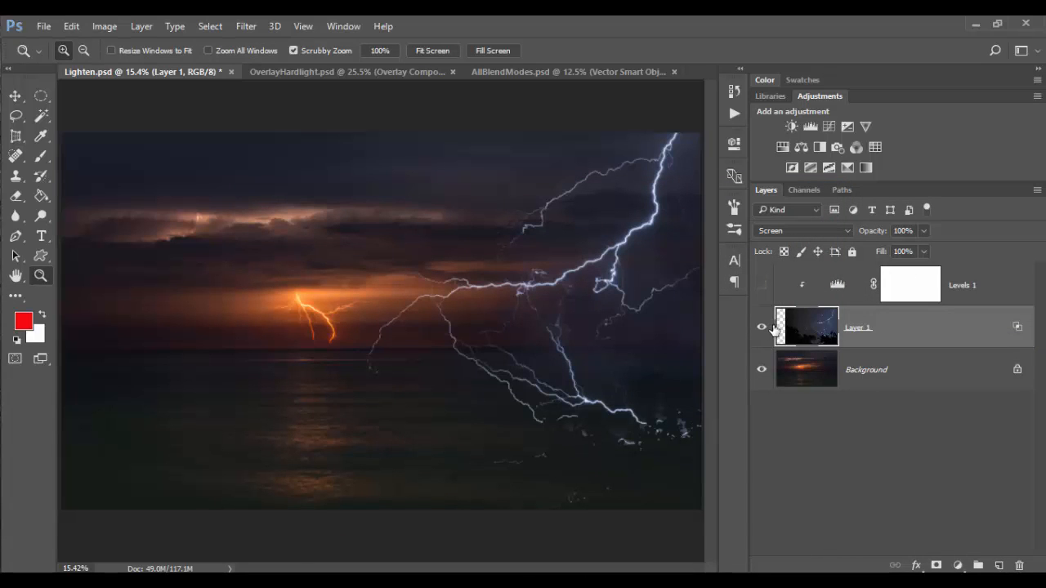
click(762, 286)
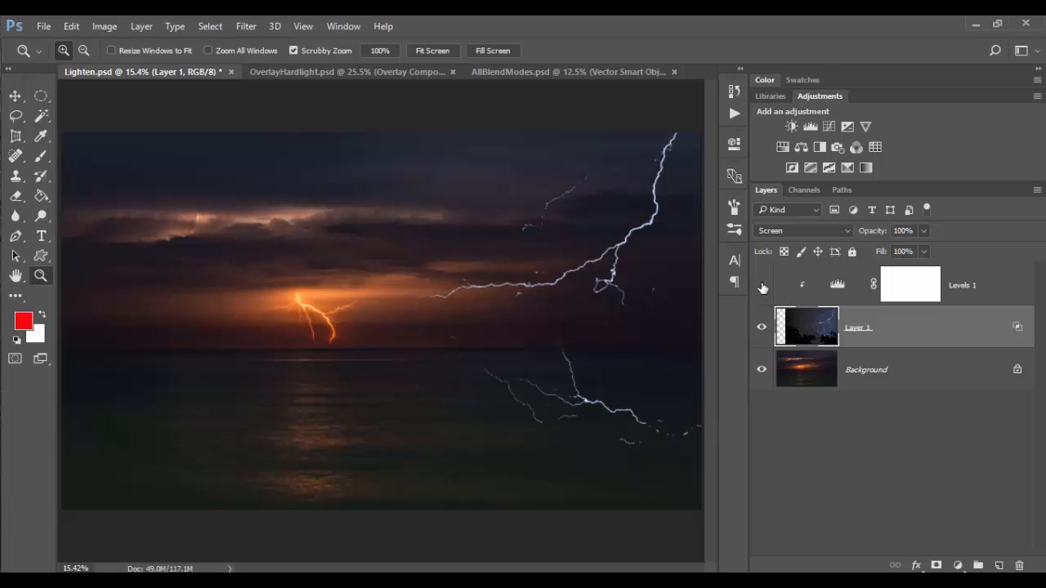
click(762, 285)
Reopen Layer 1's Blending Options and try the Underlying Layer's black and white points and This Layer's white point.
double_click(921, 334)
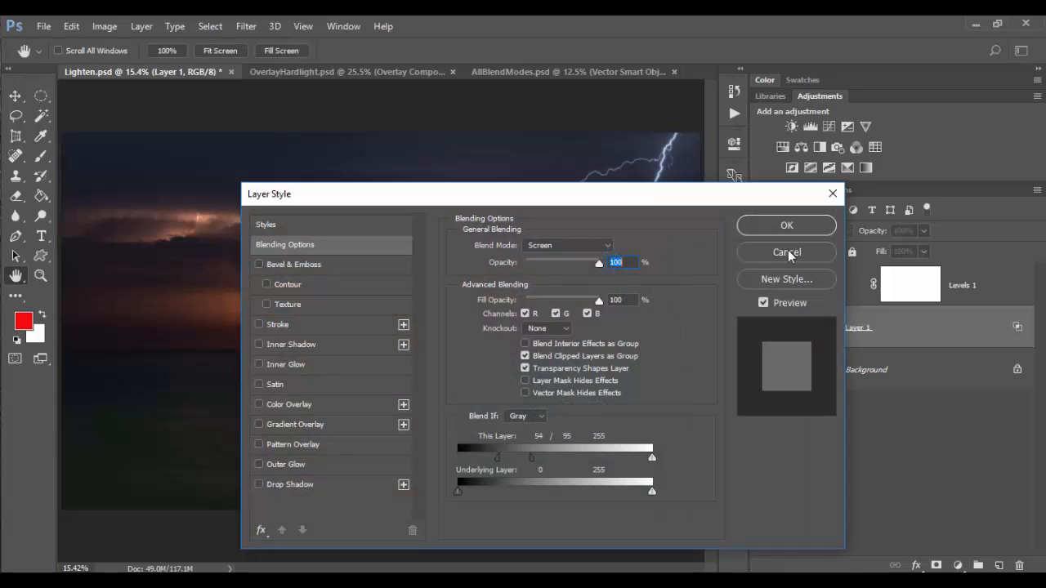
drag(627, 195, 375, 85)
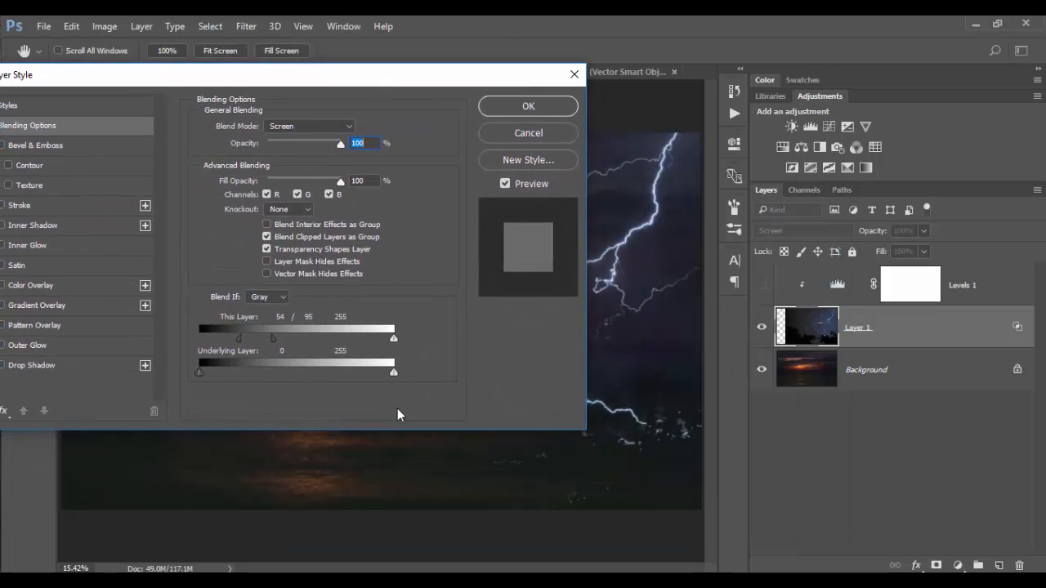
mouse_move(201, 373)
mouse_down()
mouse_move(228, 375)
mouse_move(191, 374)
mouse_move(239, 374)
mouse_move(193, 374)
mouse_up()
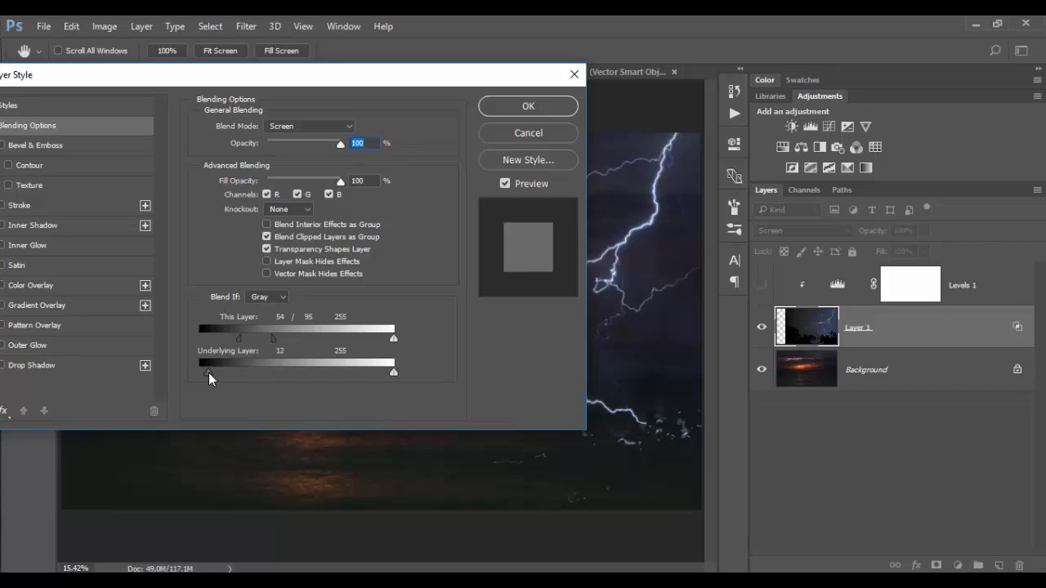
mouse_move(214, 373)
mouse_down()
mouse_move(223, 373)
mouse_move(201, 373)
mouse_move(251, 372)
mouse_move(198, 373)
mouse_up()
drag(354, 373, 416, 373)
mouse_move(397, 337)
mouse_down()
mouse_move(353, 340)
mouse_move(412, 338)
mouse_up()
Set Layer 1's Blend If black point for This Layer to 76 / 115 and change its blend mode to Linear Dodge (Add).
drag(237, 338, 288, 340)
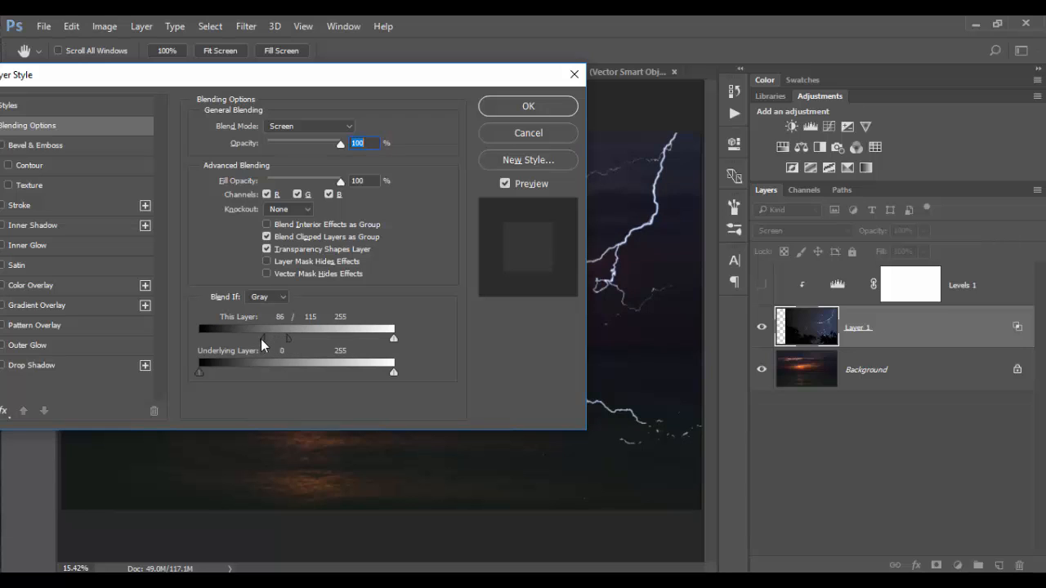
drag(260, 339, 259, 338)
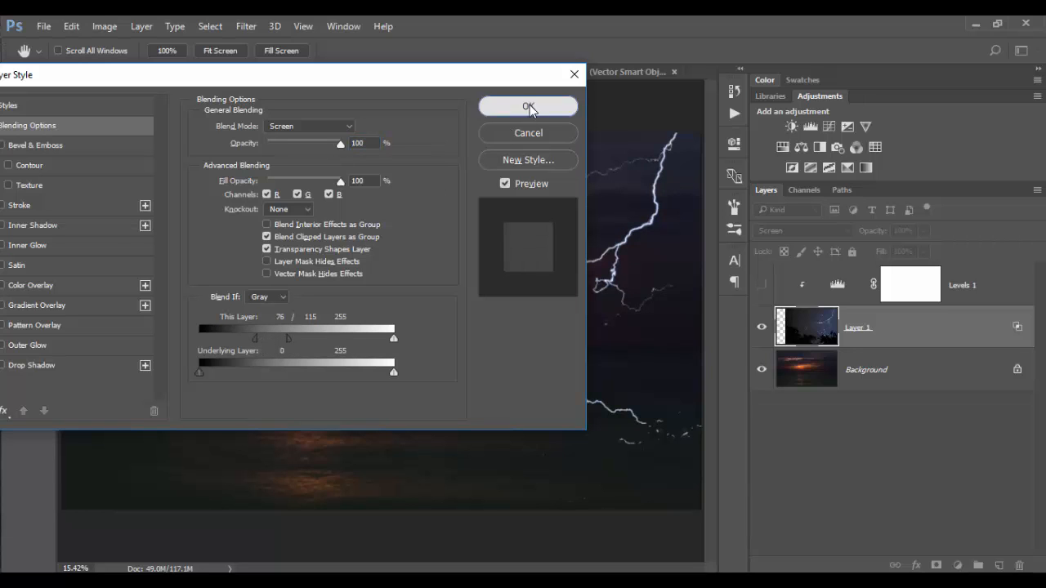
click(533, 107)
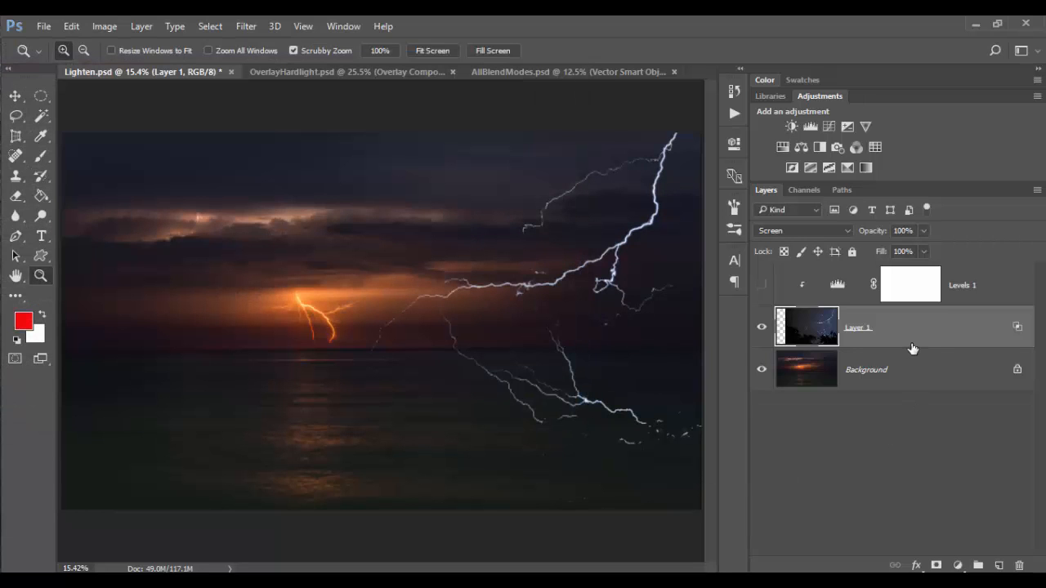
click(827, 231)
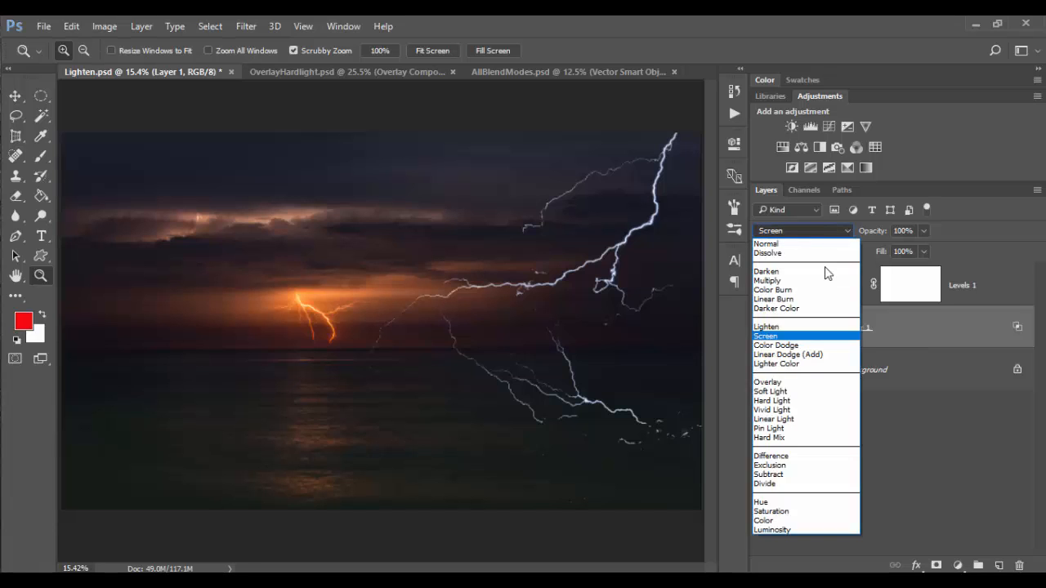
click(822, 355)
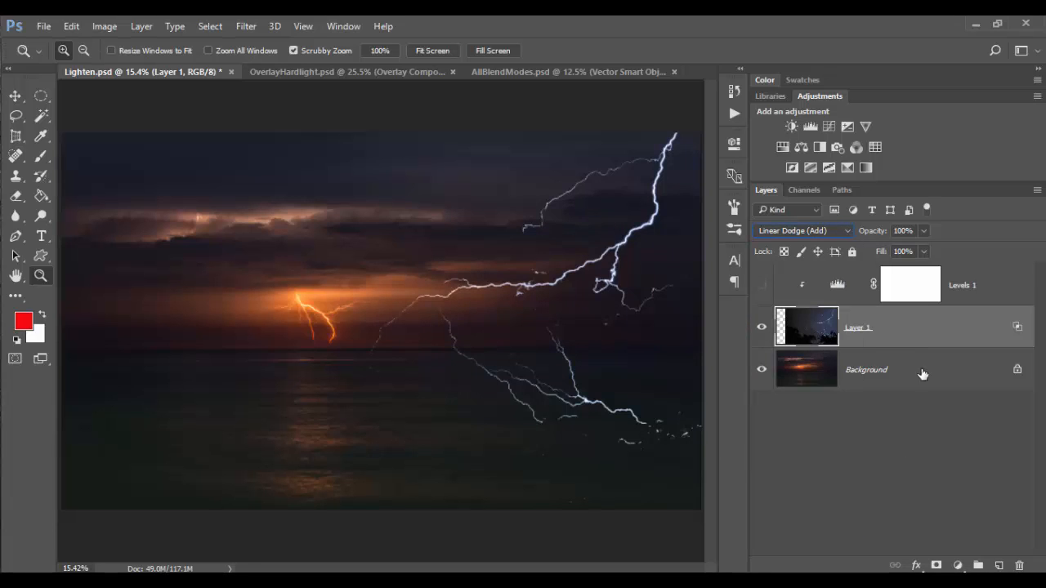
Switch to the OverlayHardlight.psd document and hide the Hard Light Composite layer.
click(336, 74)
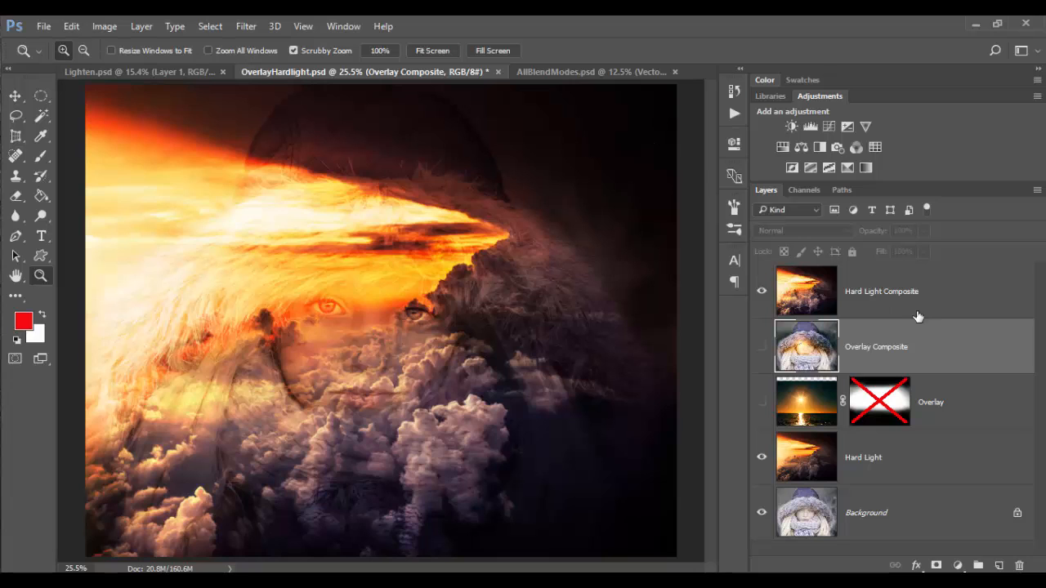
click(763, 294)
Check the portrait beneath the Hard Light layer by hiding and reshowing it, and set that layer's blend mode to Hard Light.
click(907, 464)
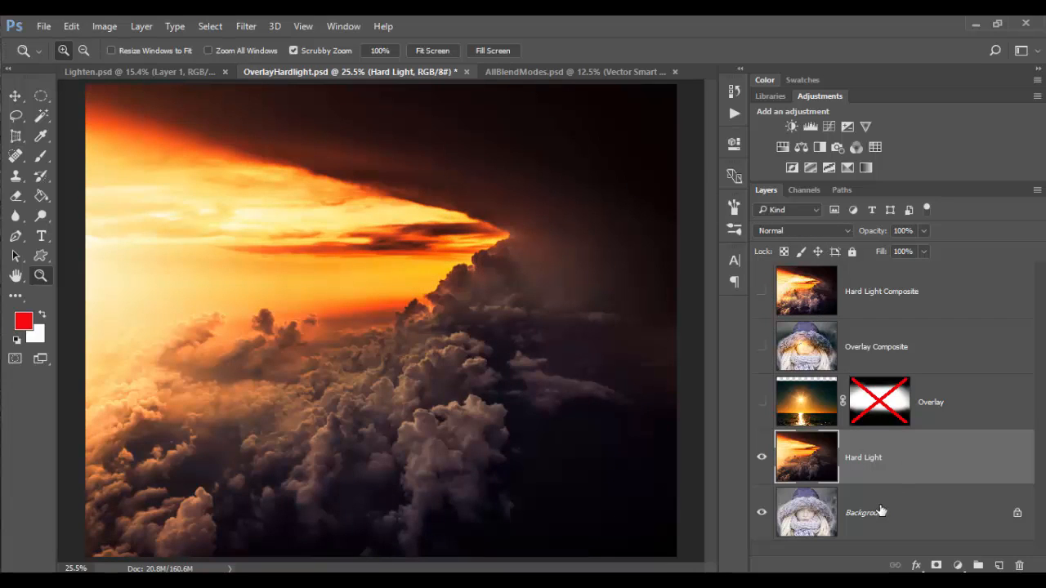
click(762, 458)
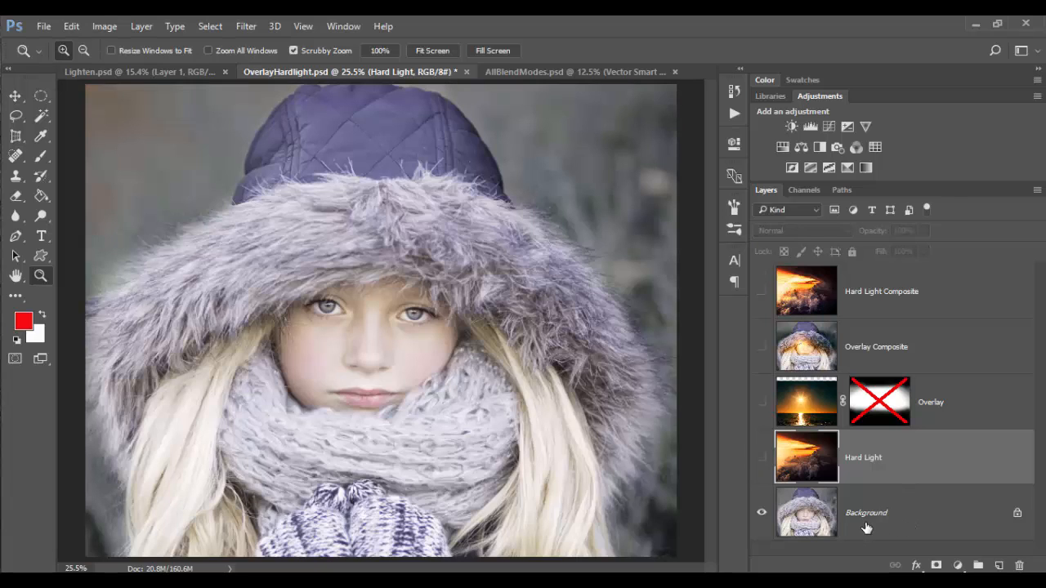
click(761, 458)
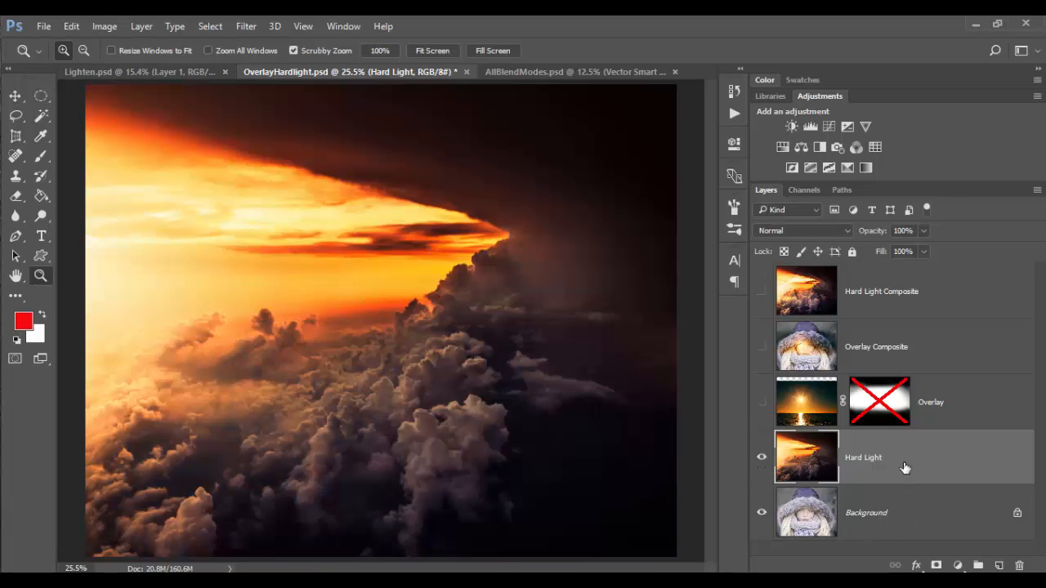
click(804, 231)
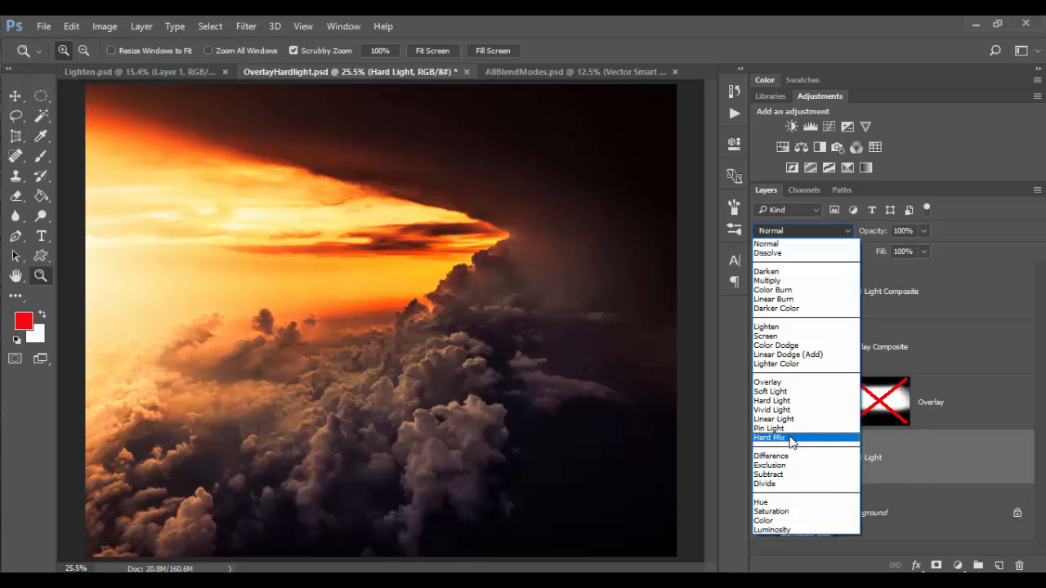
click(788, 401)
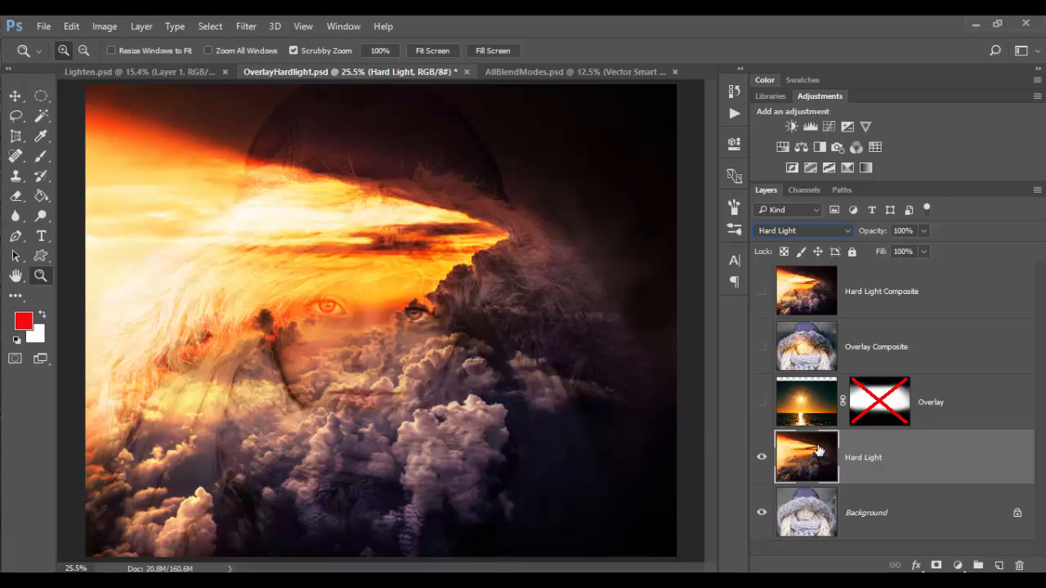
Open the Hard Light layer's Blending Options, uncover the portrait, and try the Blend If black and white points for This Layer.
double_click(932, 463)
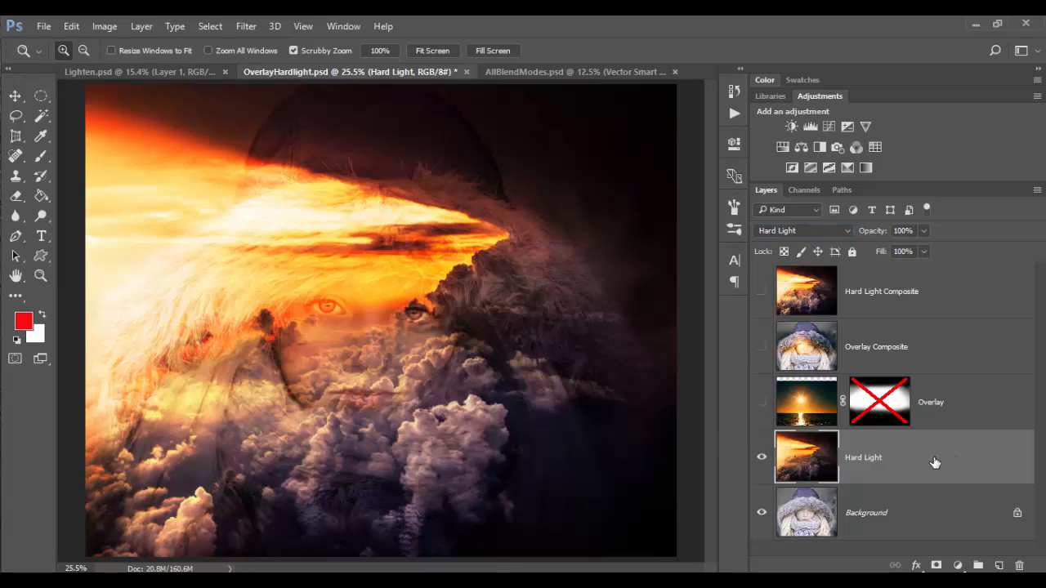
drag(464, 96, 714, 77)
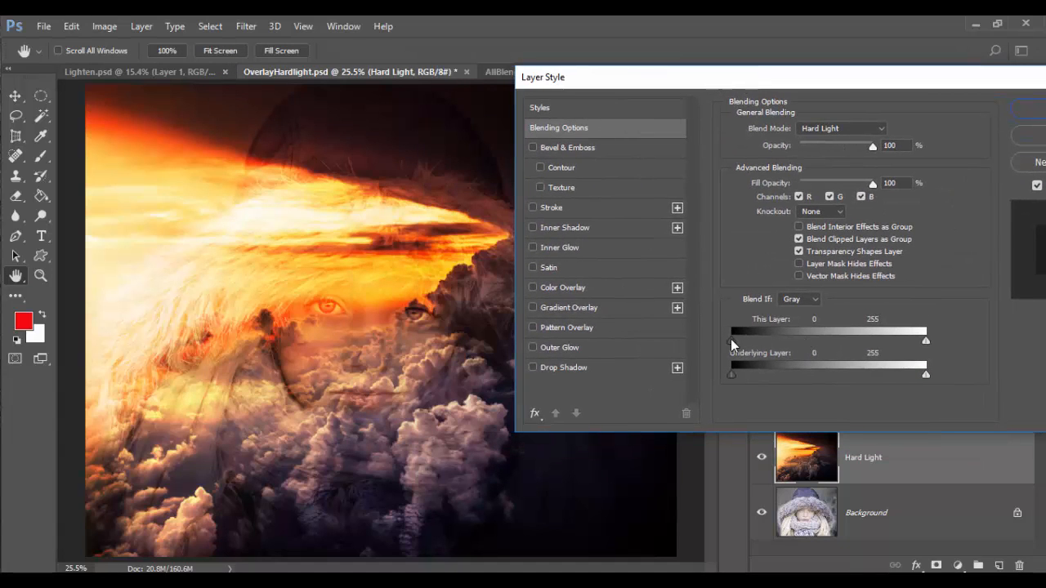
mouse_move(732, 339)
mouse_down()
mouse_move(866, 341)
mouse_move(726, 341)
mouse_up()
mouse_move(927, 342)
mouse_down()
mouse_move(834, 343)
mouse_move(947, 349)
mouse_up()
Try the Underlying Layer's Blend If points, splitting its black point into 108 / 130, and reset the black point to 0.
drag(730, 376, 846, 380)
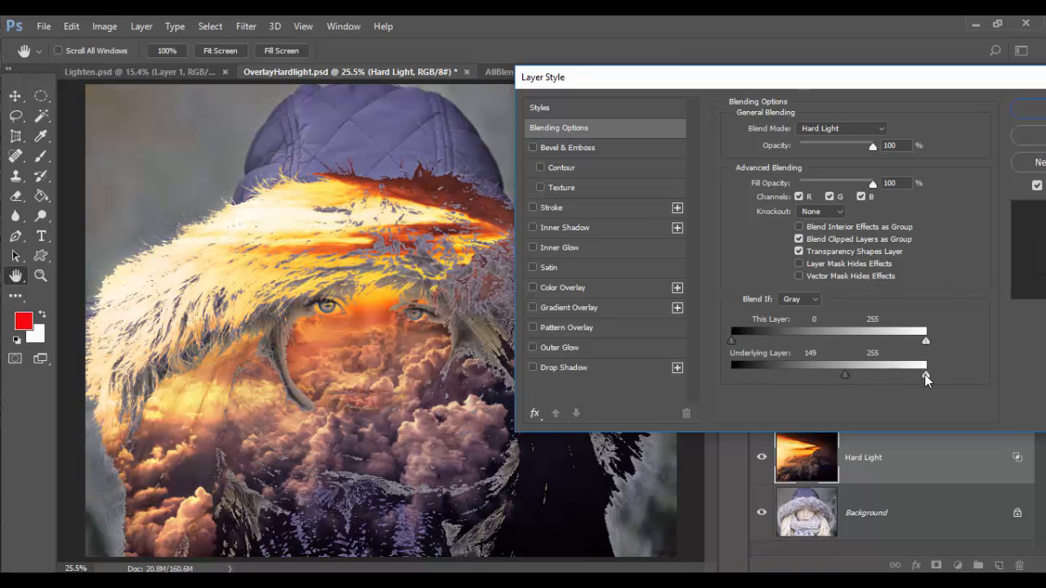
mouse_move(925, 375)
mouse_down()
mouse_move(877, 376)
mouse_move(940, 377)
mouse_up()
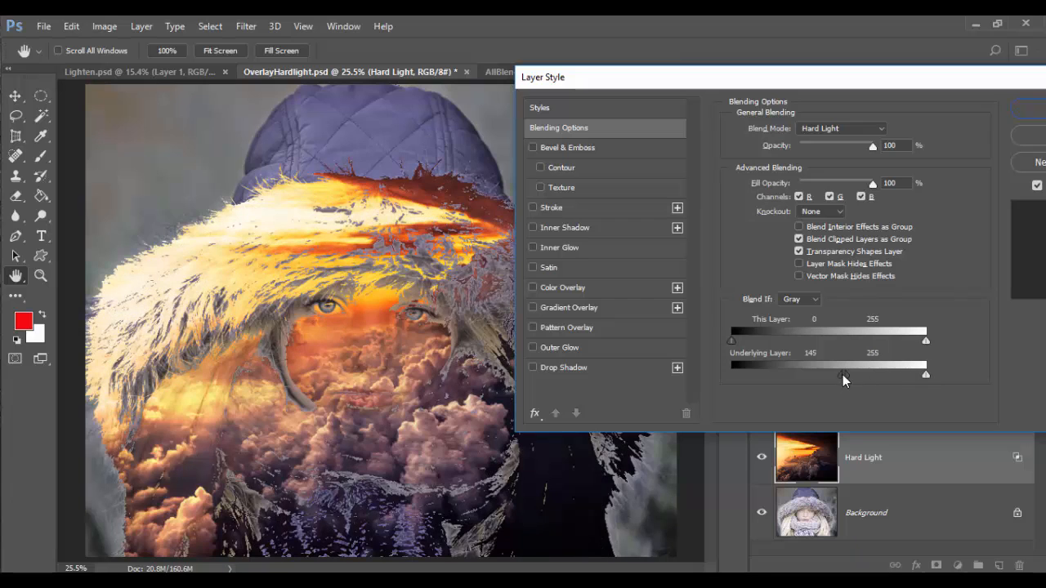
mouse_move(843, 374)
mouse_down()
mouse_move(810, 375)
mouse_move(832, 375)
mouse_up()
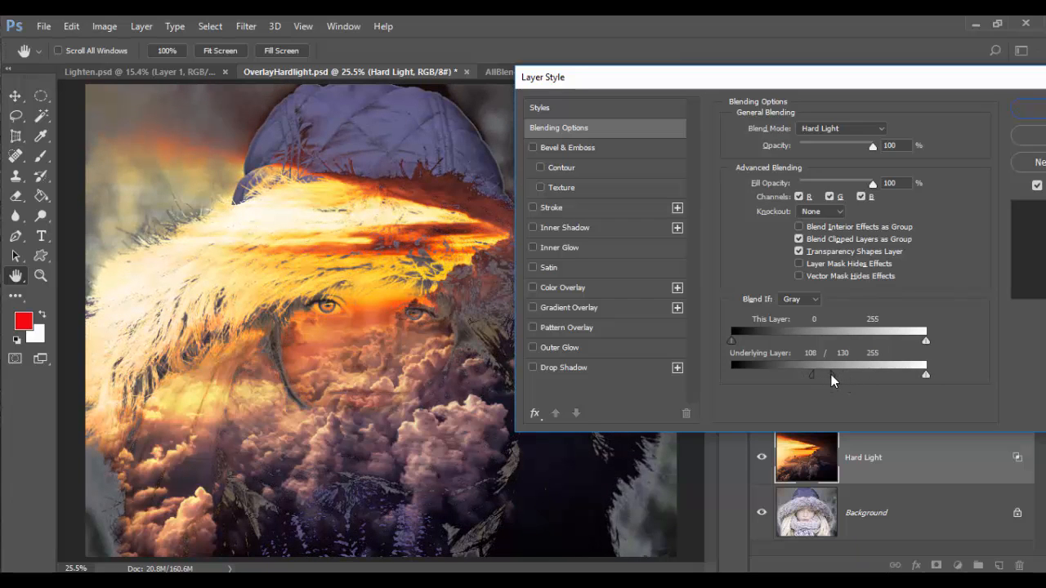
drag(652, 78, 722, 105)
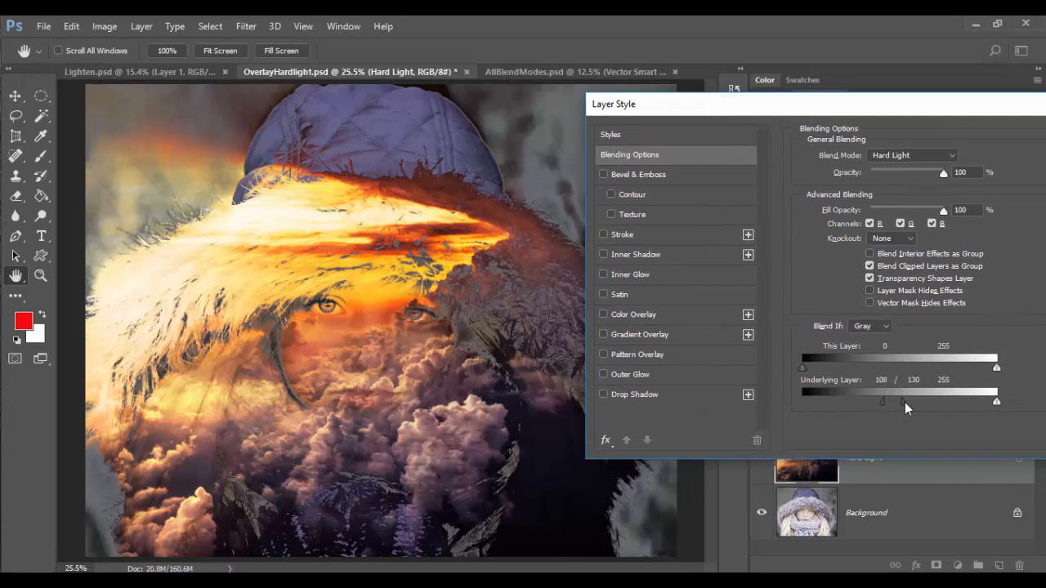
drag(903, 402, 804, 402)
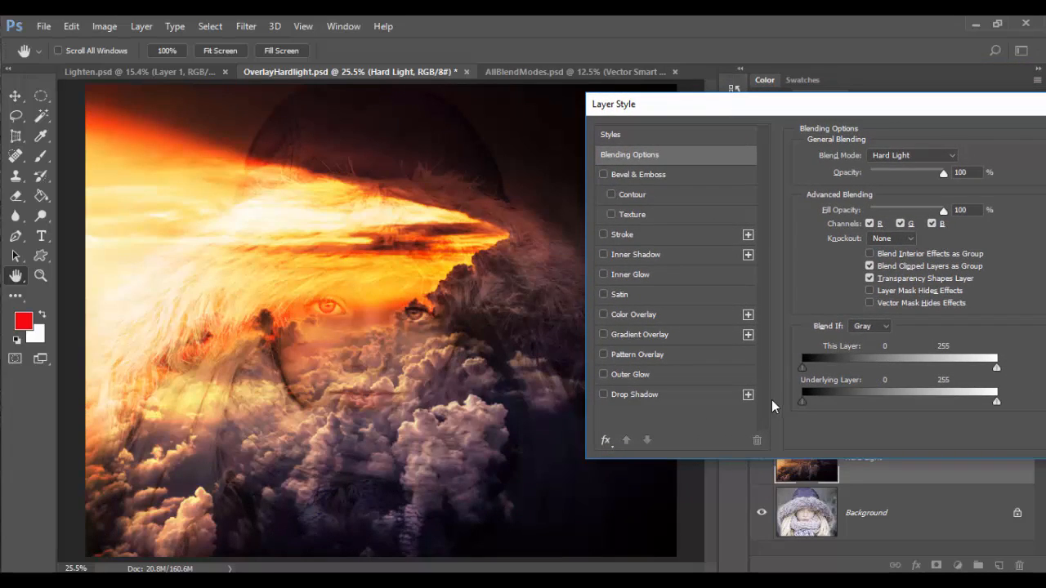
Raise the Hard Light layer's Blend If black point for This Layer and split it into 28 / 68.
drag(806, 366, 847, 364)
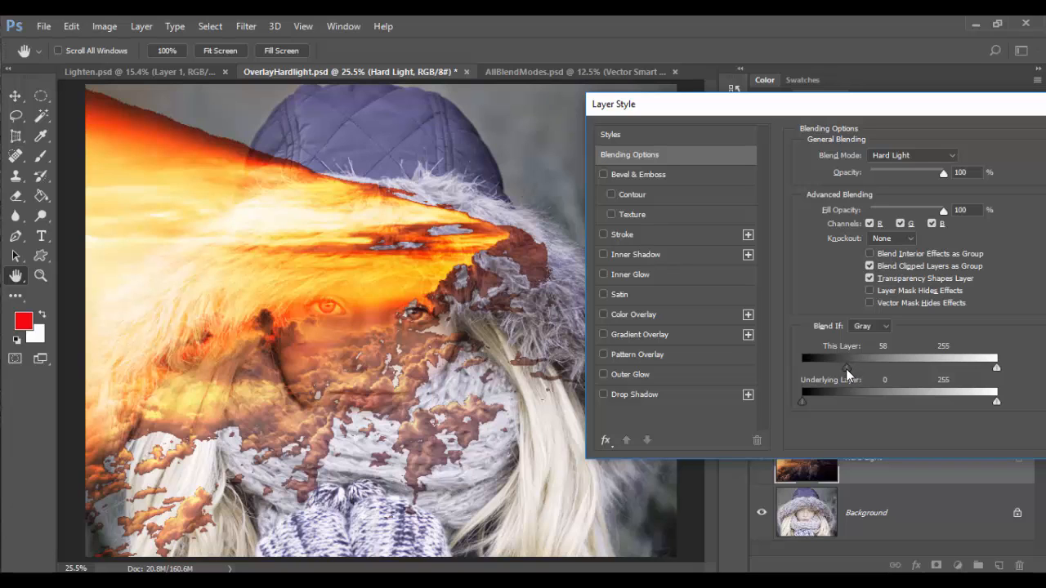
mouse_move(847, 369)
mouse_down()
mouse_move(808, 373)
mouse_move(855, 368)
mouse_up()
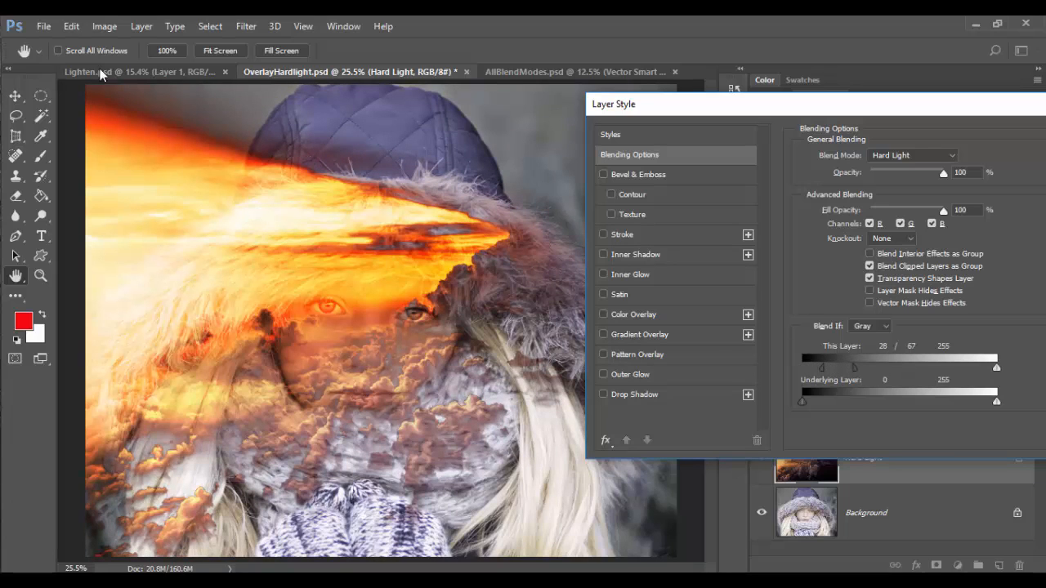
click(855, 369)
mouse_move(855, 367)
mouse_down()
mouse_move(876, 368)
mouse_move(835, 374)
mouse_move(854, 375)
mouse_up()
Try This Layer's Blend If white point and the Underlying Layer's white and black points.
drag(996, 369, 1032, 376)
mouse_move(997, 404)
mouse_down()
mouse_move(928, 407)
mouse_move(998, 404)
mouse_up()
mouse_move(803, 402)
mouse_down()
mouse_move(901, 407)
mouse_move(803, 405)
mouse_up()
Split the Underlying Layer's Blend If white point into 171 / 235, apply it, and compare the result against the Hard Light Composite layer.
drag(998, 402, 970, 404)
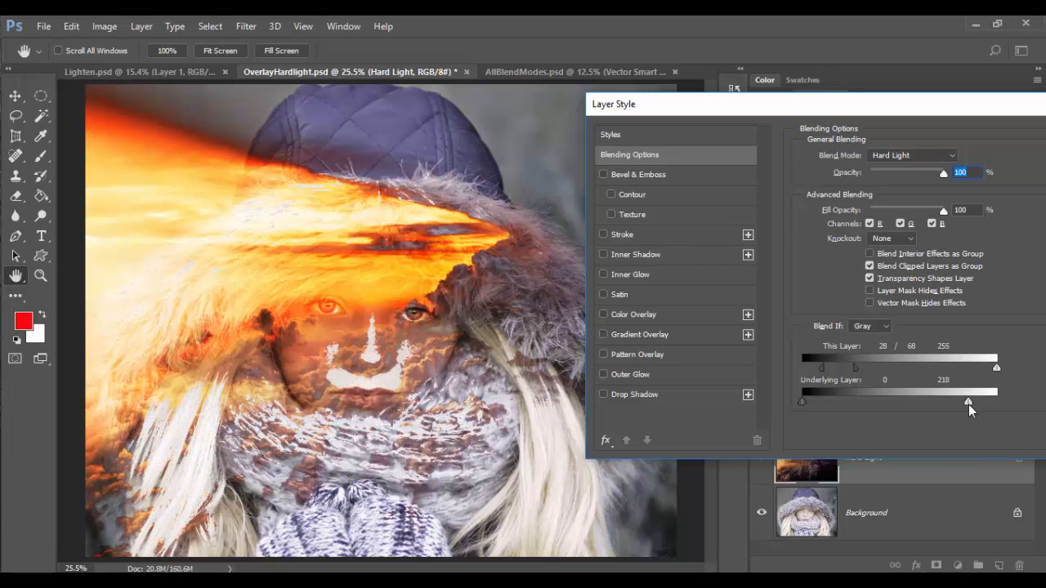
mouse_move(972, 404)
mouse_down()
mouse_move(983, 405)
mouse_move(936, 407)
mouse_move(984, 404)
mouse_up()
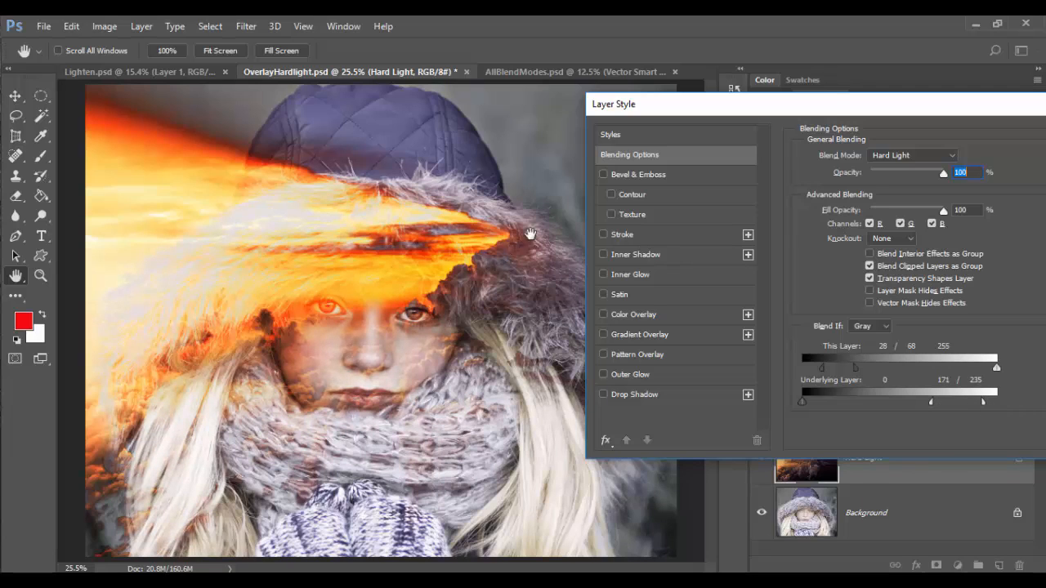
drag(832, 105, 603, 105)
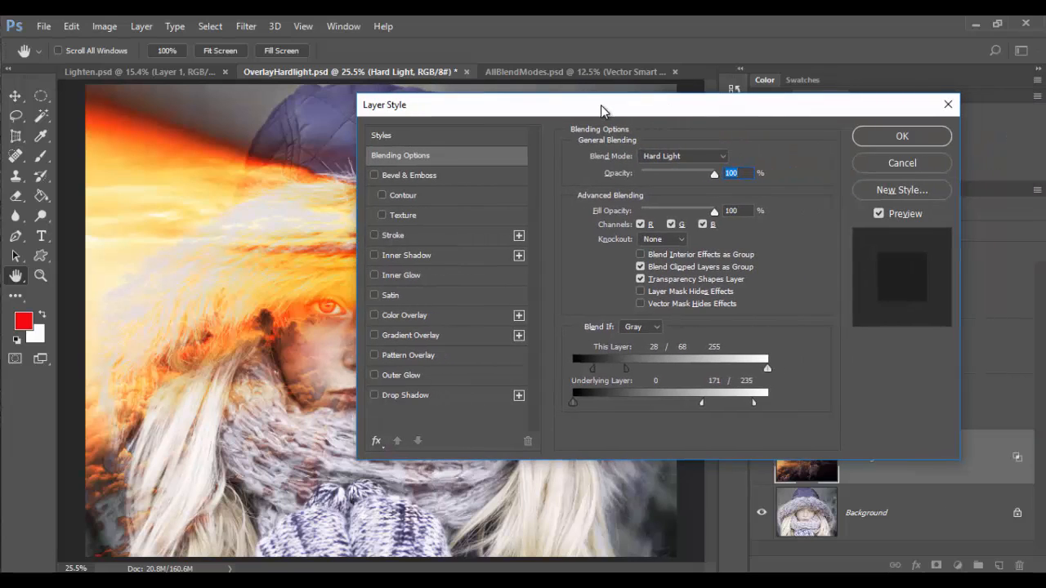
click(893, 139)
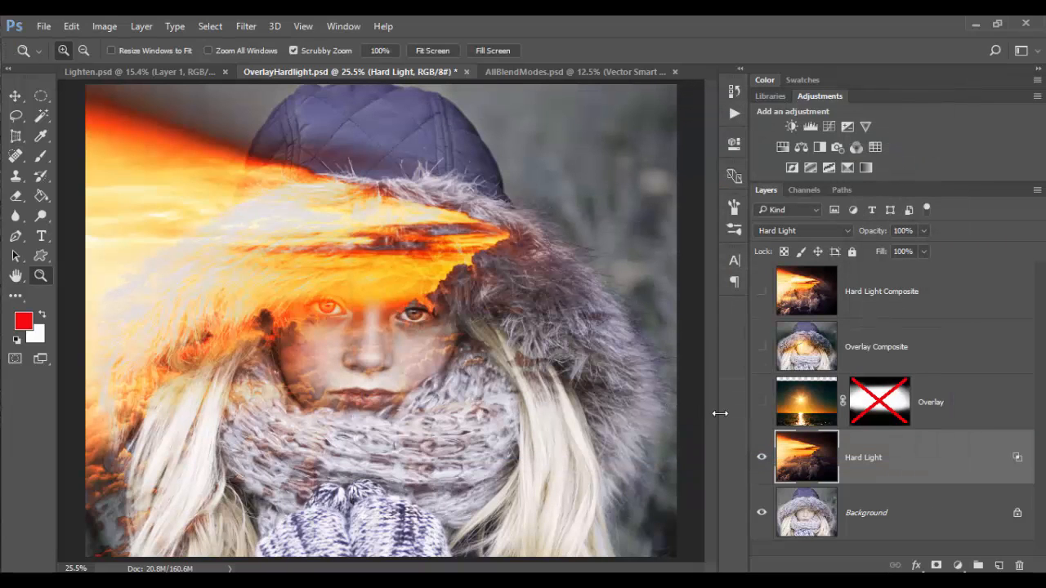
click(761, 293)
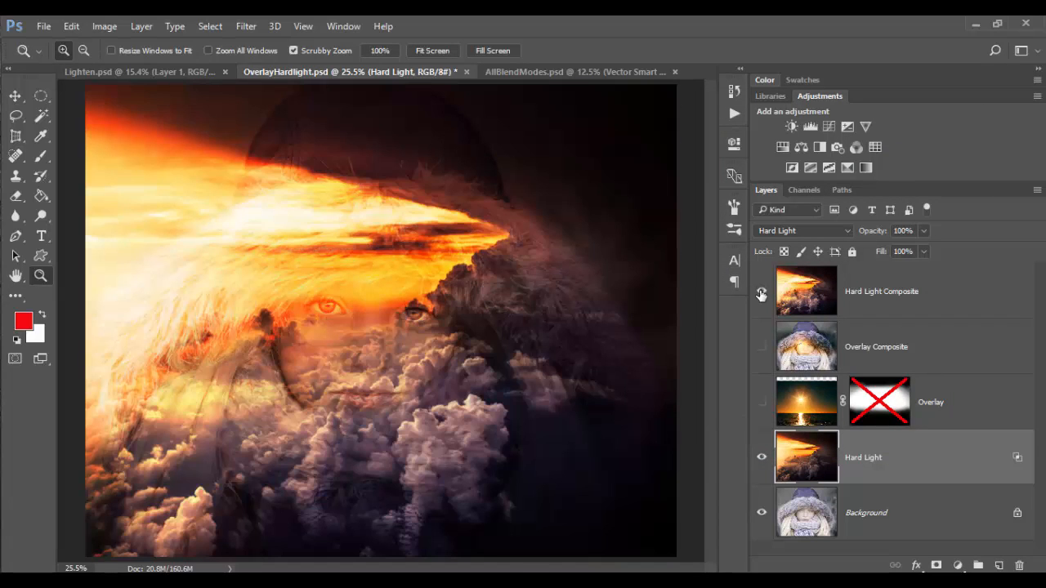
click(761, 292)
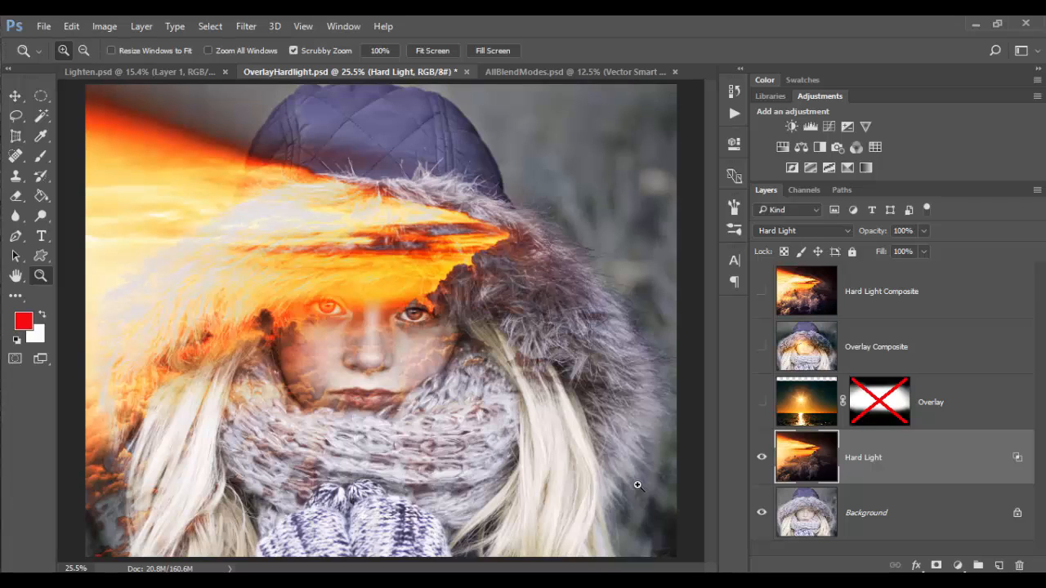
Review the blend mode chart in AllBlendModes.psd and the Lighten.psd composite, and return to OverlayHardlight.psd.
click(607, 74)
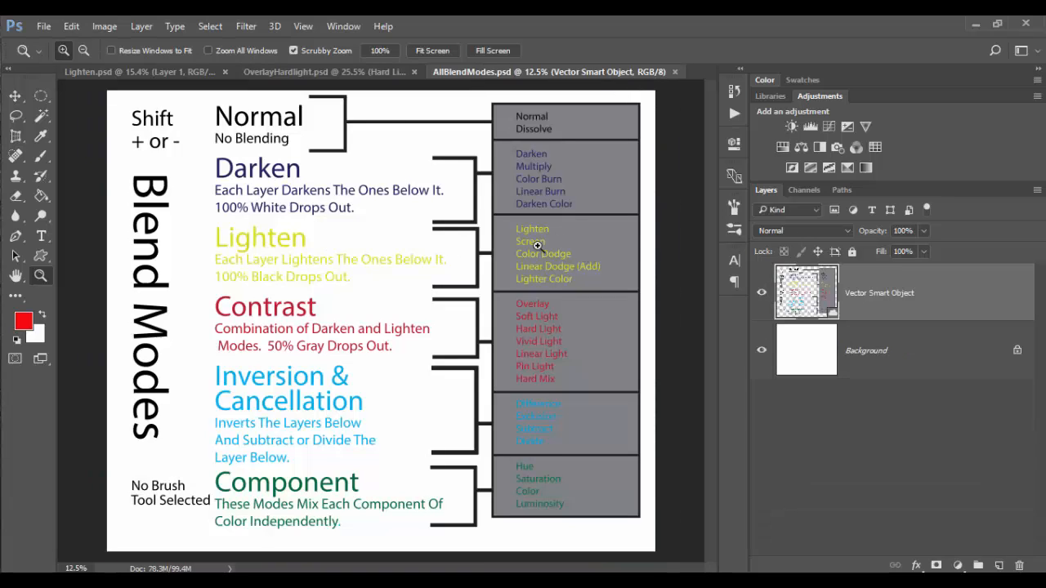
click(164, 72)
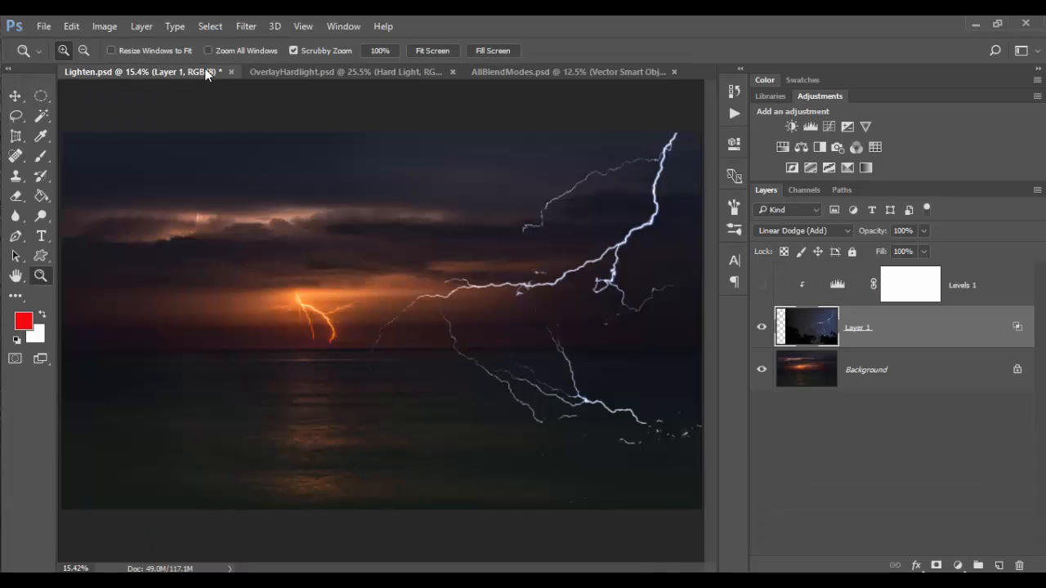
click(311, 72)
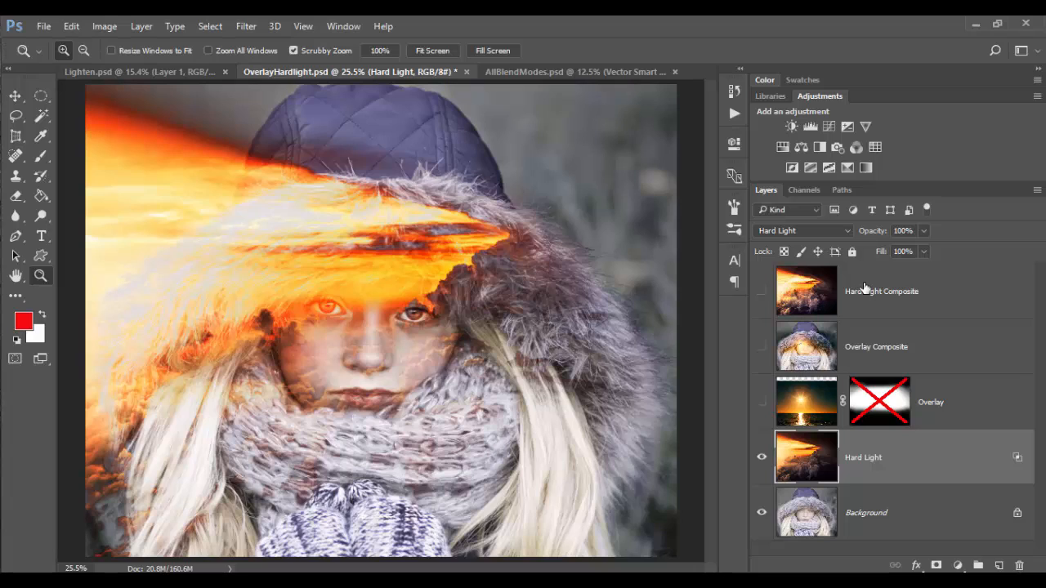